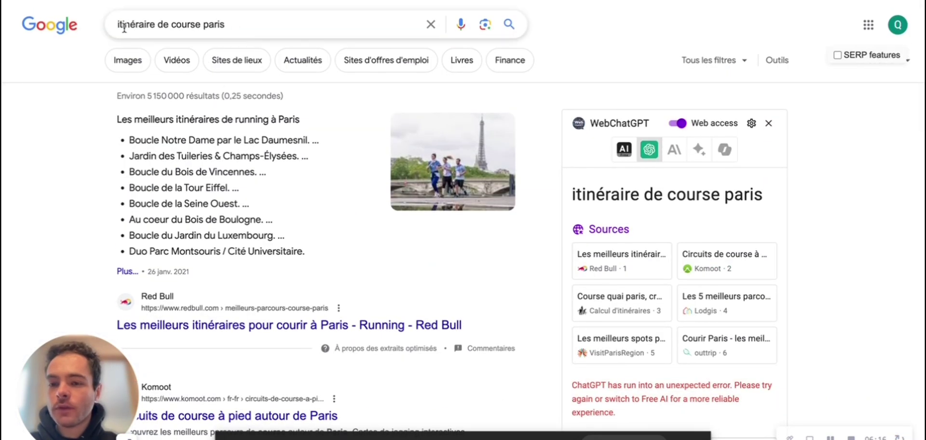
Open the Komoot running-circuits search result in Semrush's Domain Overview and set the analysis scope to Root Domain.
scroll(224, 202, "down", 3)
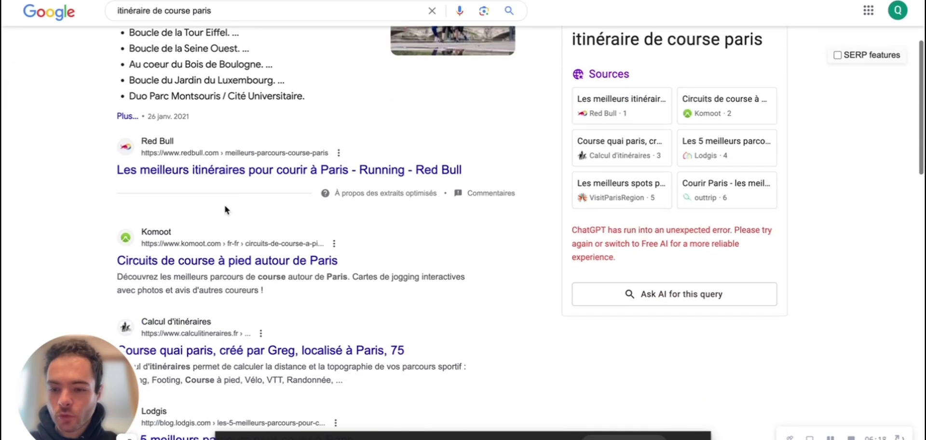
right_click(167, 259)
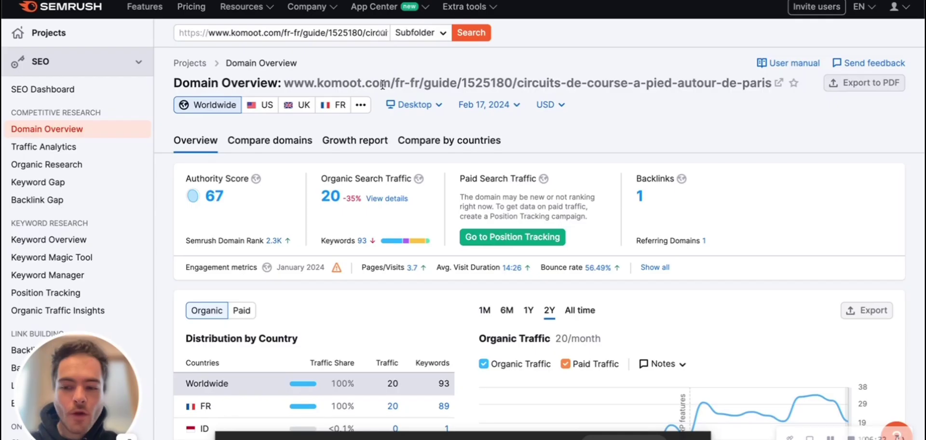
left_click(418, 33)
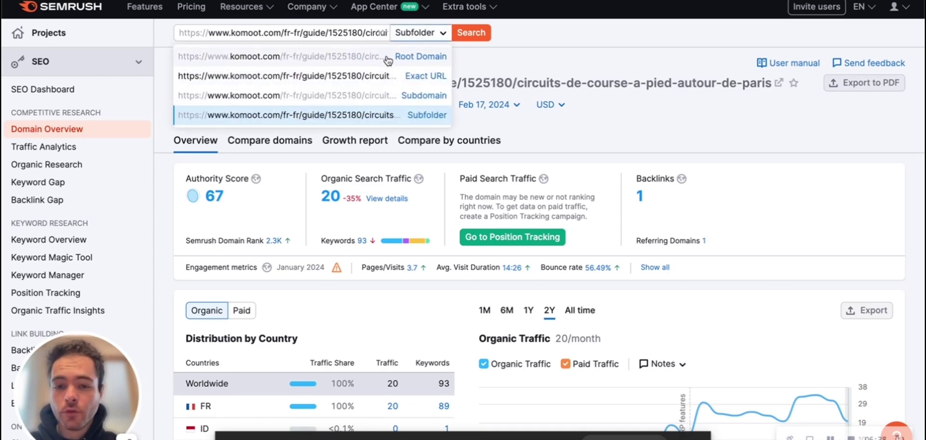
left_click(418, 56)
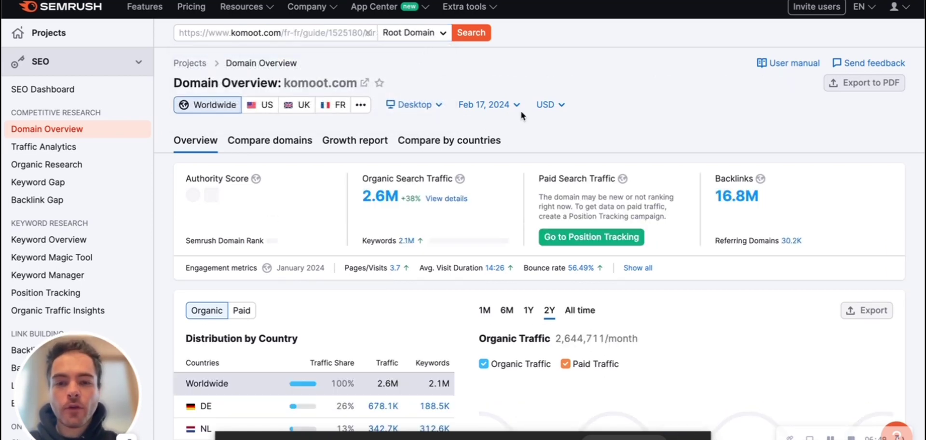
Examine komoot.com's authority score, organic traffic trend, country distribution, organic keywords and position distribution in the domain overview.
scroll(603, 119, "down", 1)
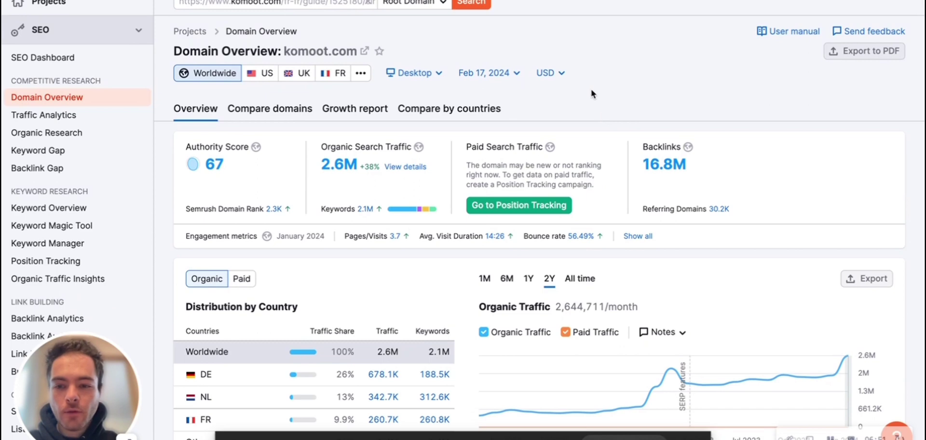
scroll(592, 93, "down", 1)
scroll(281, 180, "down", 1)
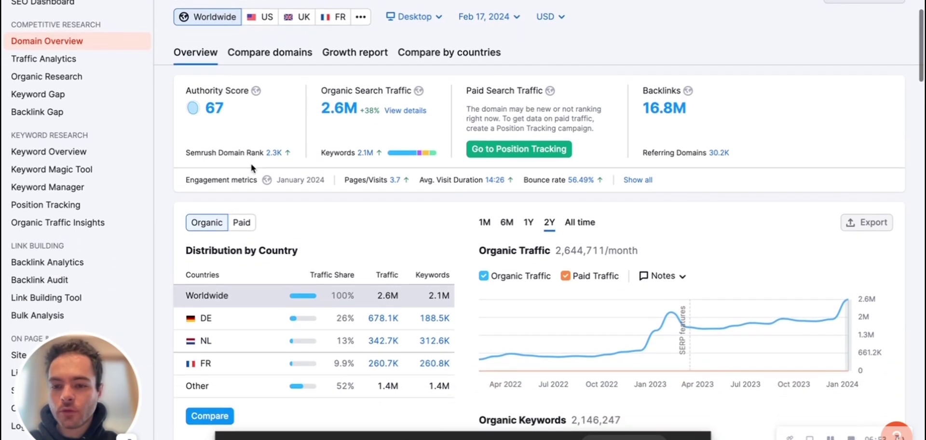
scroll(232, 138, "down", 1)
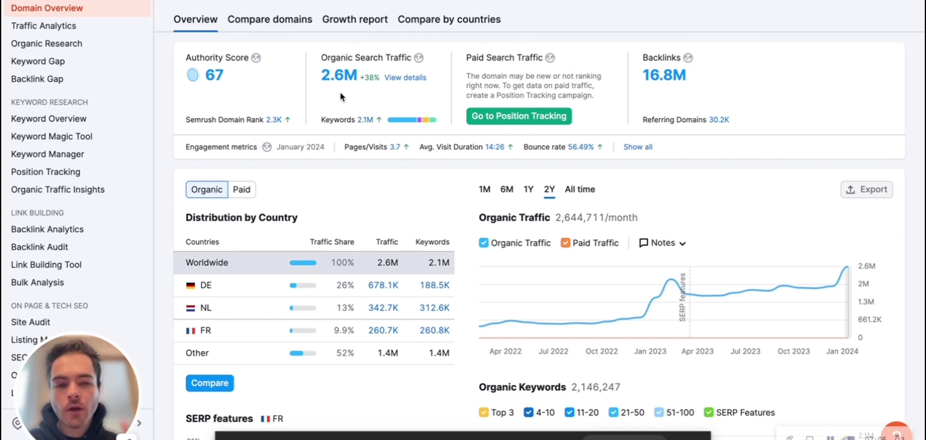
scroll(772, 236, "down", 3)
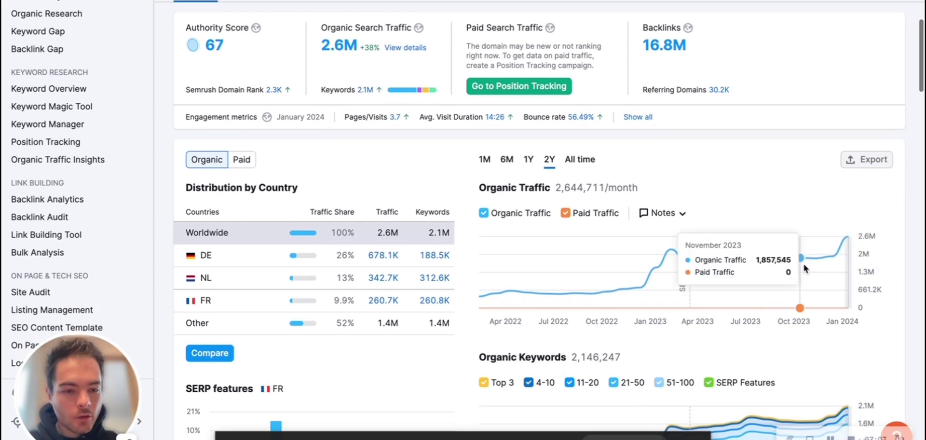
scroll(762, 299, "down", 1)
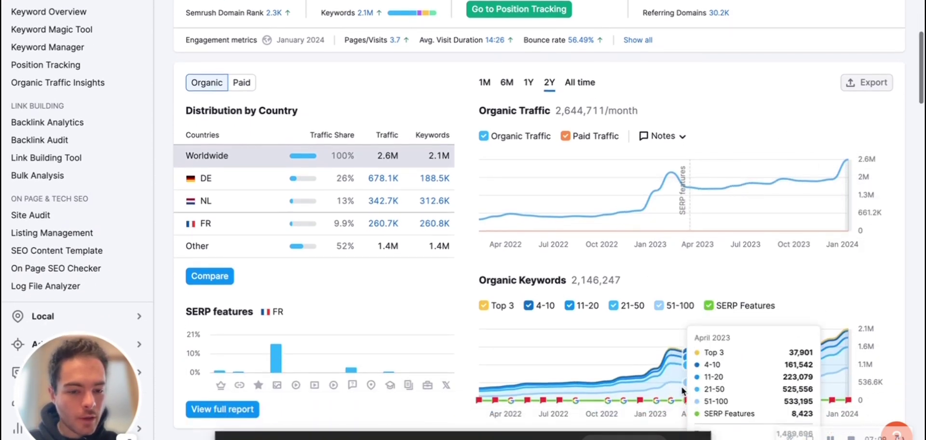
scroll(676, 346, "down", 3)
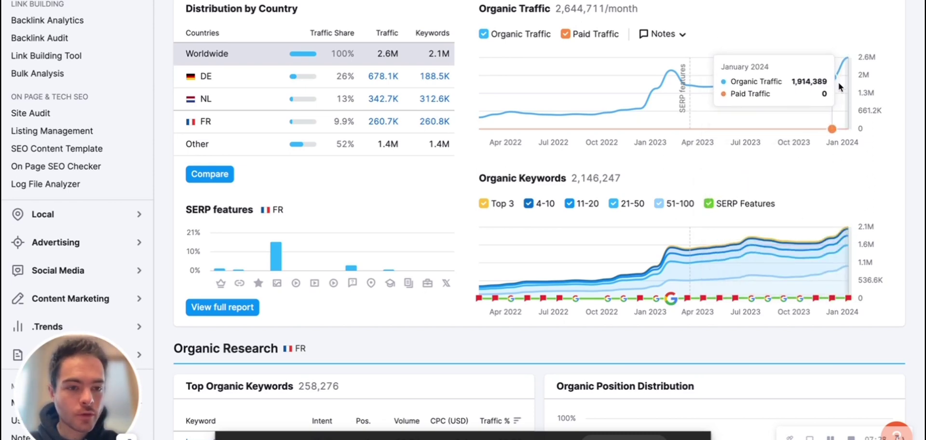
scroll(794, 204, "up", 3)
scroll(794, 204, "down", 6)
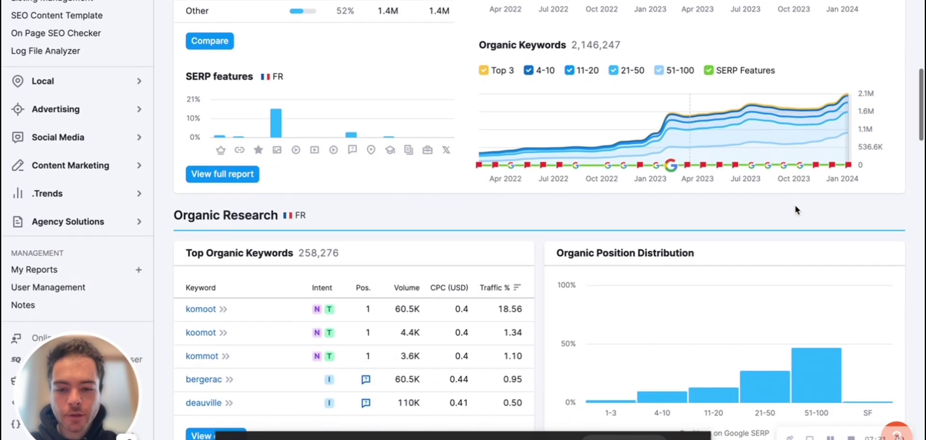
scroll(534, 178, "up", 8)
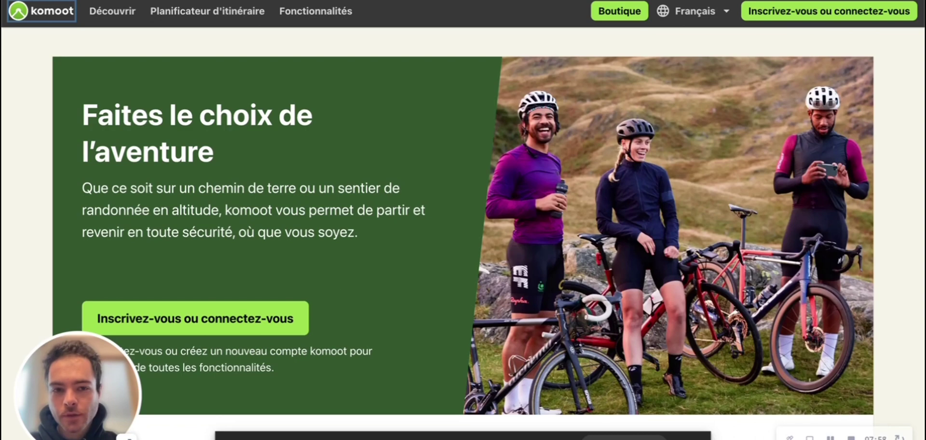
Open the on-page SEO report for the Komoot French home page and review its metadata, Open Graph, Twitter and mobile sections.
left_click(571, 0)
scroll(425, 156, "down", 2)
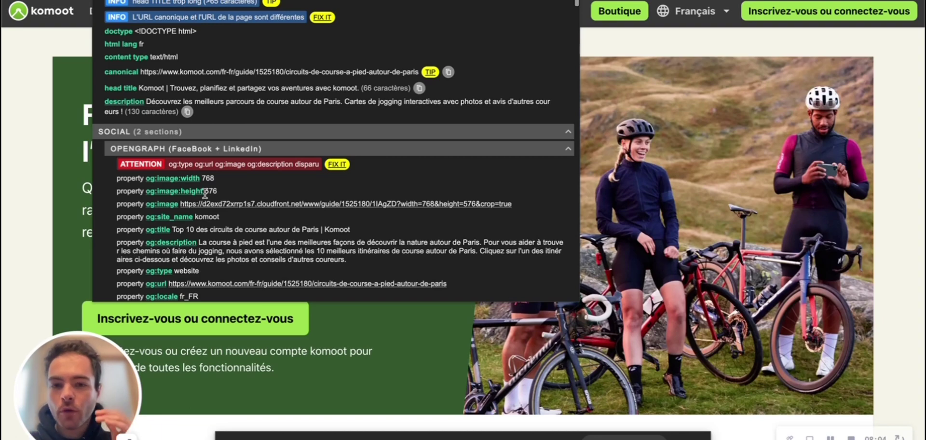
scroll(285, 229, "down", 1)
left_click_drag(169, 117, 313, 118)
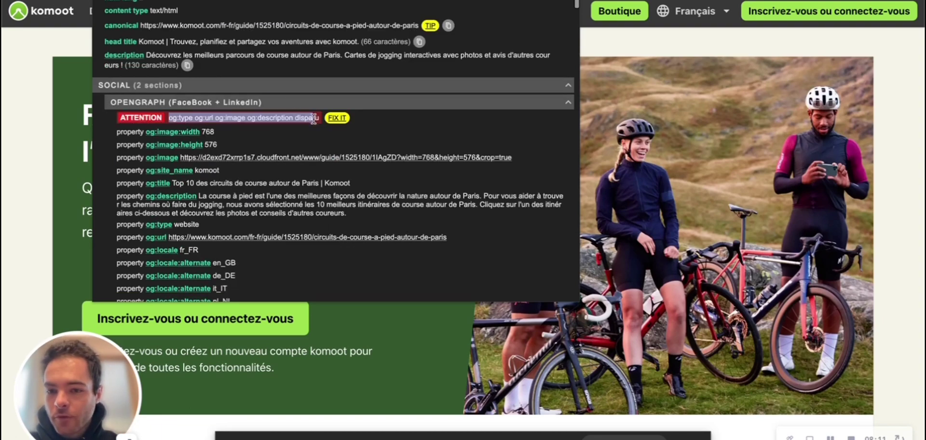
scroll(310, 189, "down", 8)
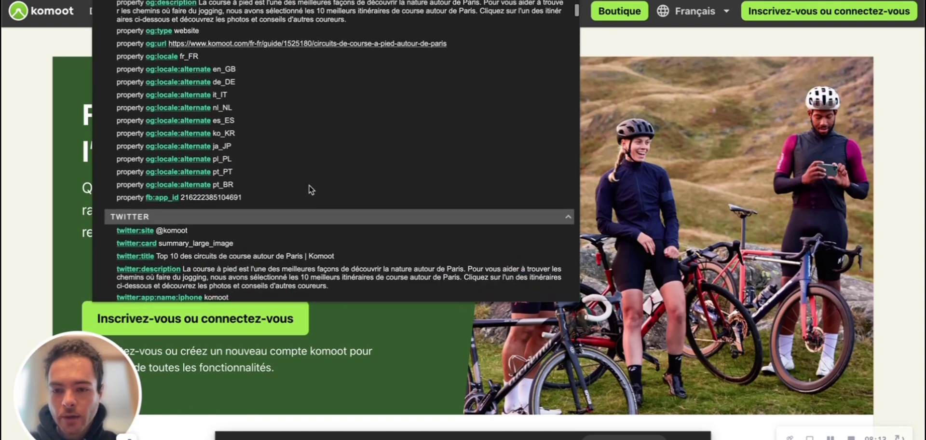
scroll(310, 189, "down", 5)
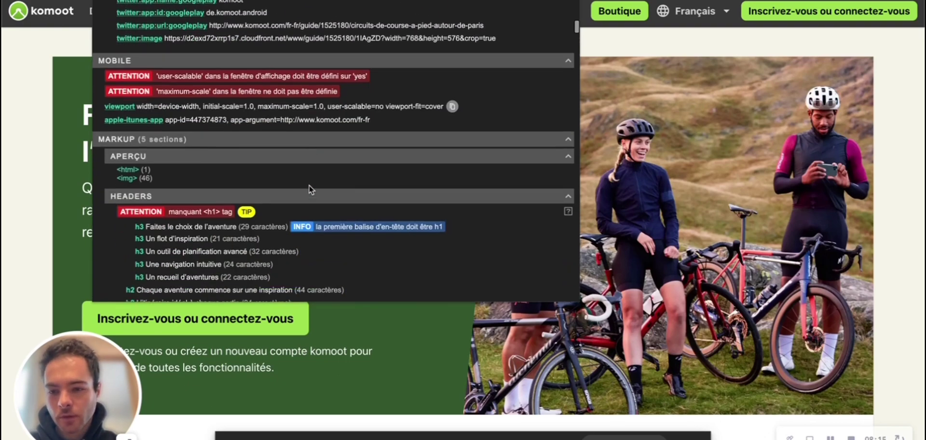
Examine the home page's heading hierarchy and internal link anchors in the SEO report, and close the report.
scroll(309, 186, "down", 2)
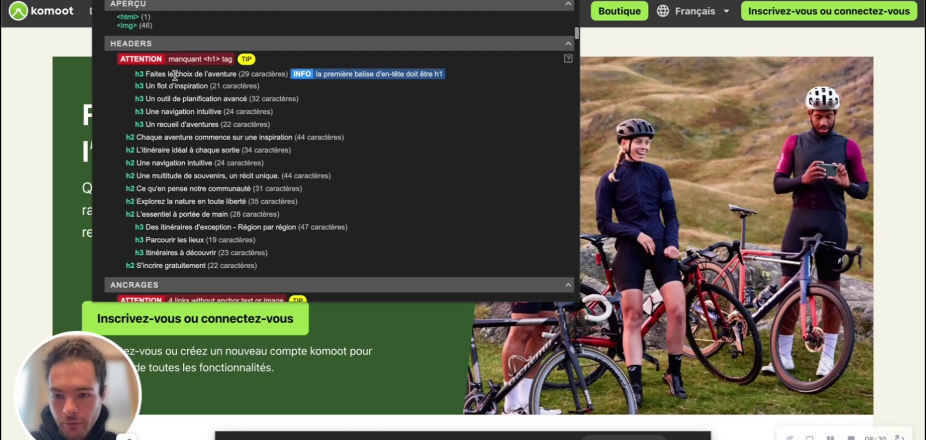
left_click_drag(136, 74, 257, 214)
scroll(230, 195, "down", 3)
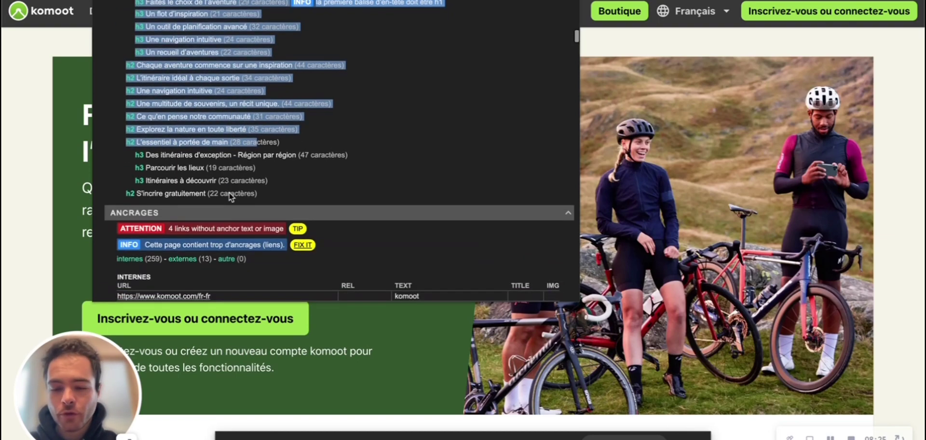
scroll(229, 195, "down", 4)
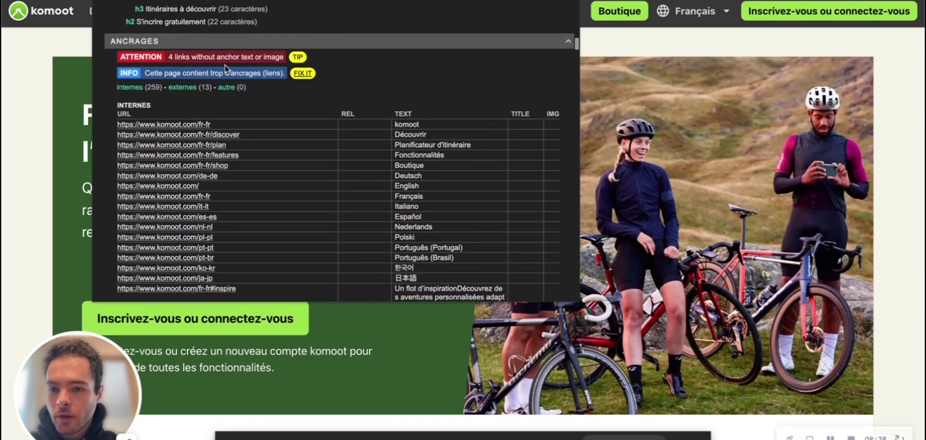
scroll(225, 64, "down", 4)
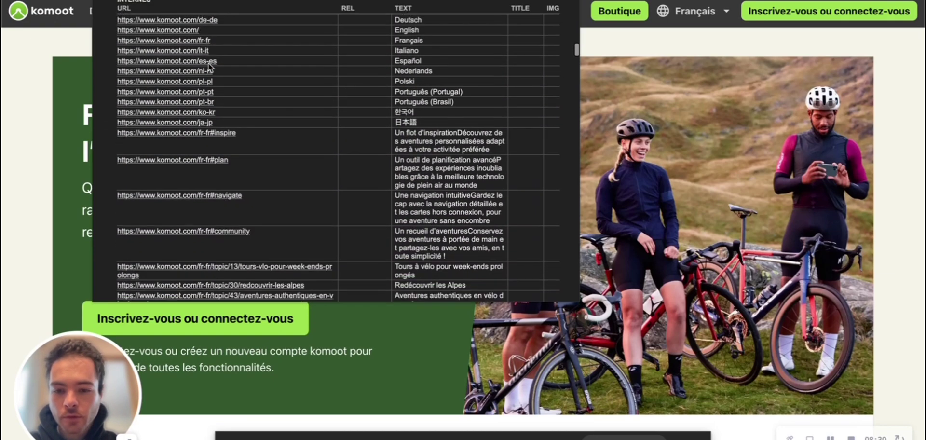
scroll(209, 67, "down", 4)
scroll(209, 67, "up", 15)
key("Escape")
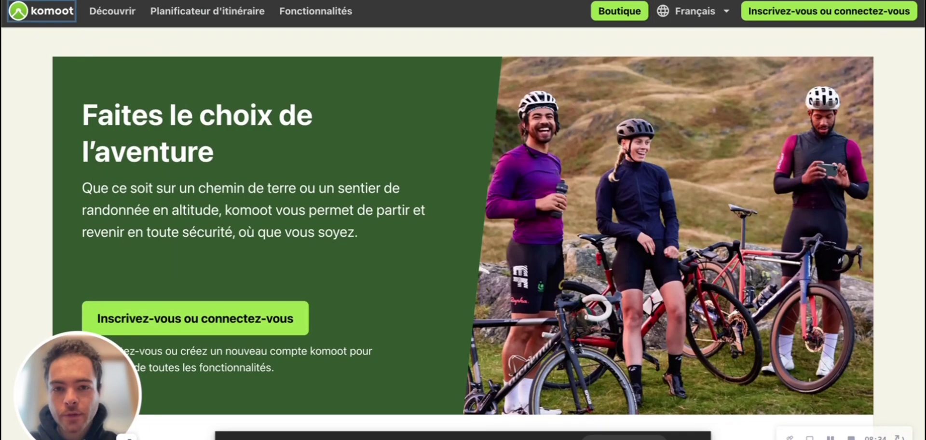
Review the technologies detected on the Komoot home page, including frameworks, libraries, CDN and analytics tools, and close the list.
left_click(483, 1)
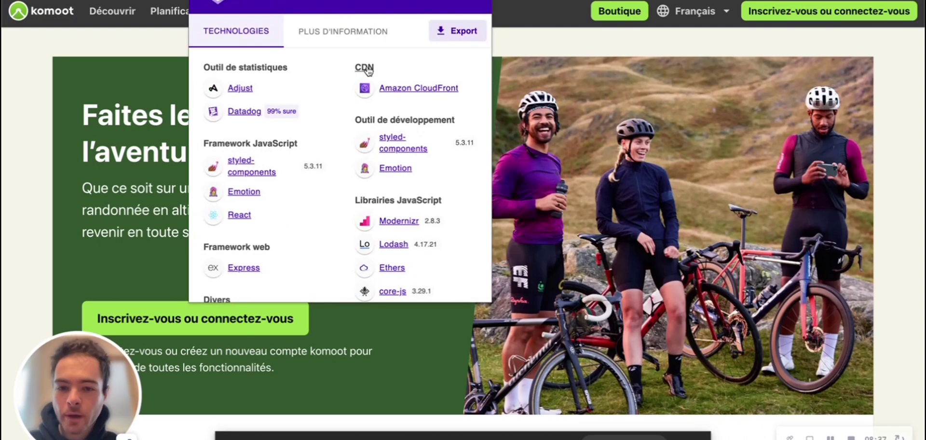
scroll(296, 192, "down", 1)
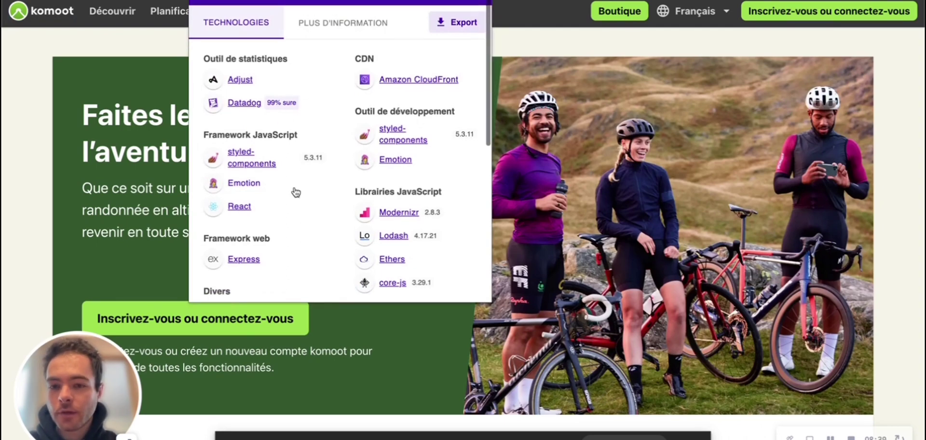
scroll(295, 192, "down", 3)
scroll(294, 191, "up", 4)
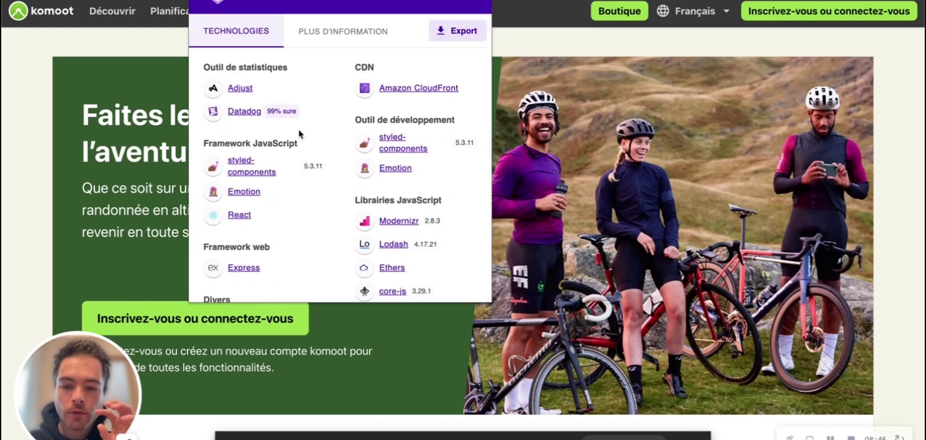
scroll(243, 205, "down", 3)
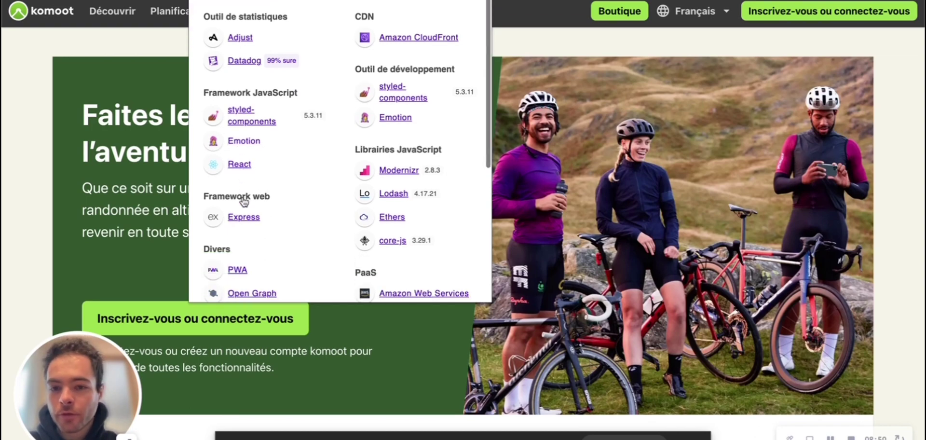
scroll(275, 161, "down", 3)
scroll(275, 162, "up", 4)
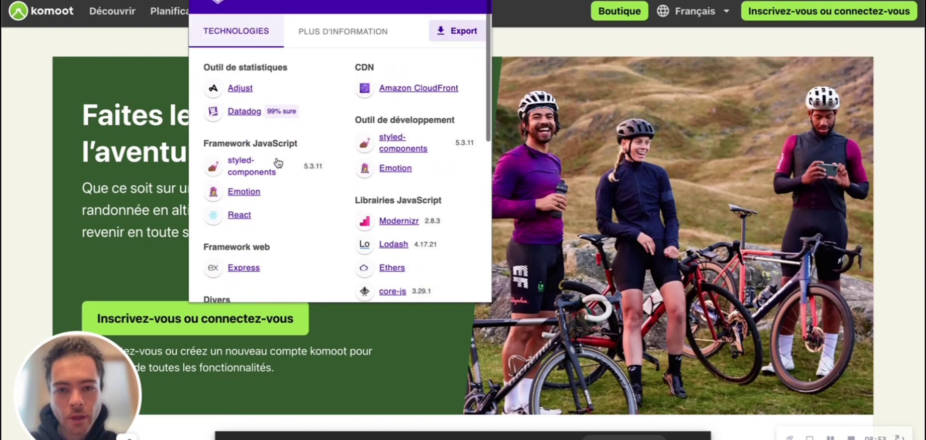
left_click(534, 151)
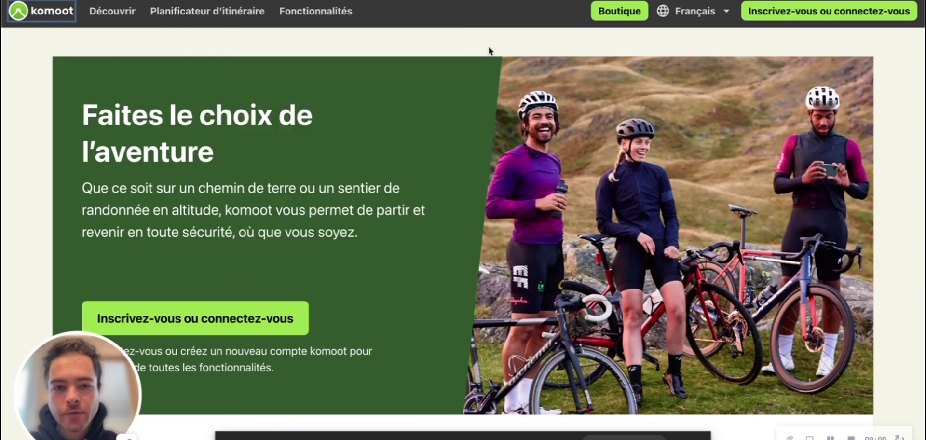
Generate a Lighthouse report for the Komoot home page and review its performance metrics, including Total Blocking Time and Speed Index.
left_click(612, 0)
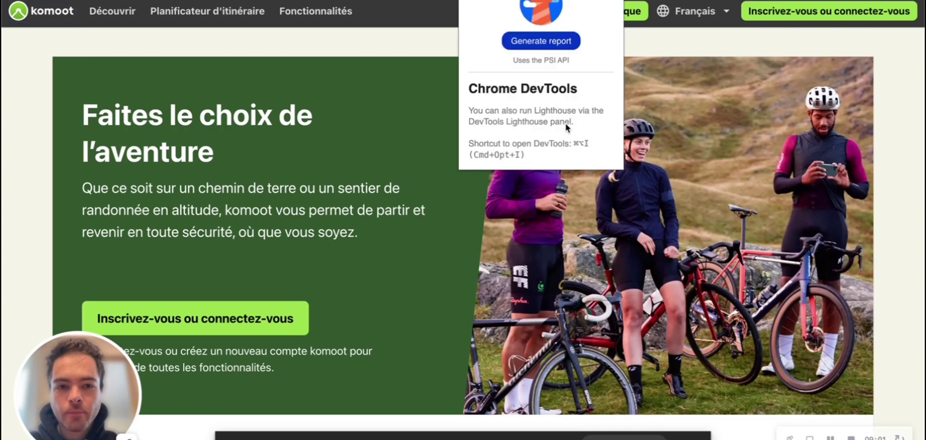
left_click(541, 39)
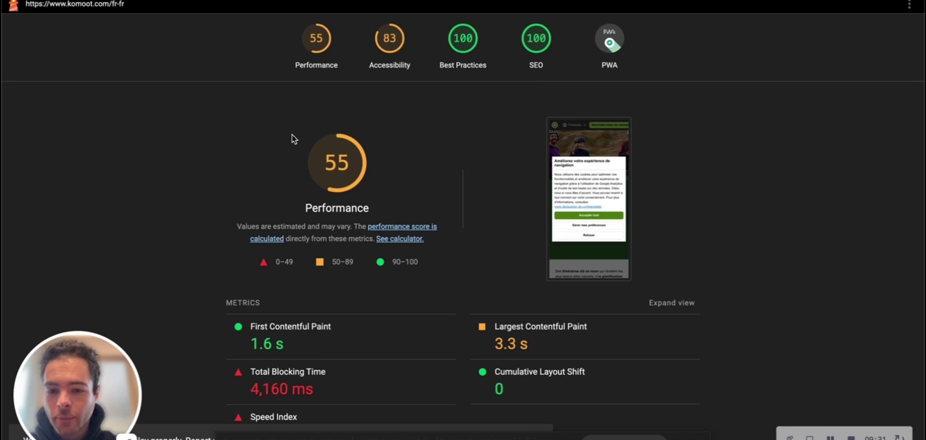
scroll(386, 193, "down", 2)
left_click_drag(249, 291, 311, 310)
left_click_drag(298, 365, 252, 343)
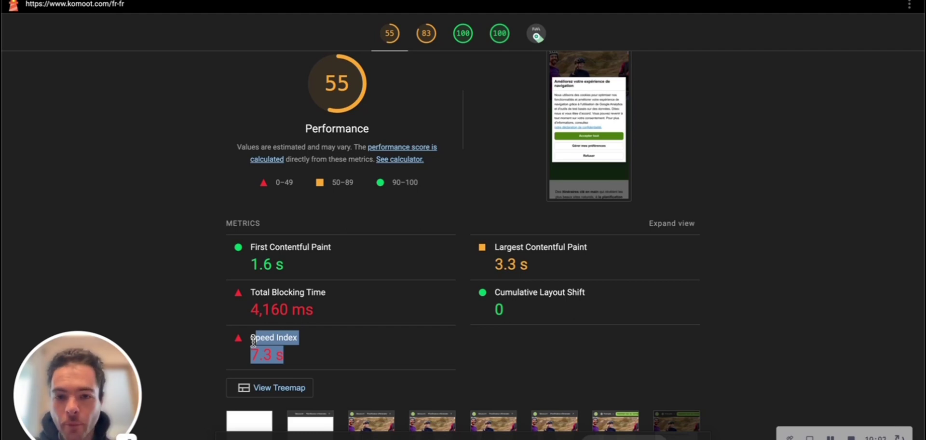
scroll(360, 309, "down", 3)
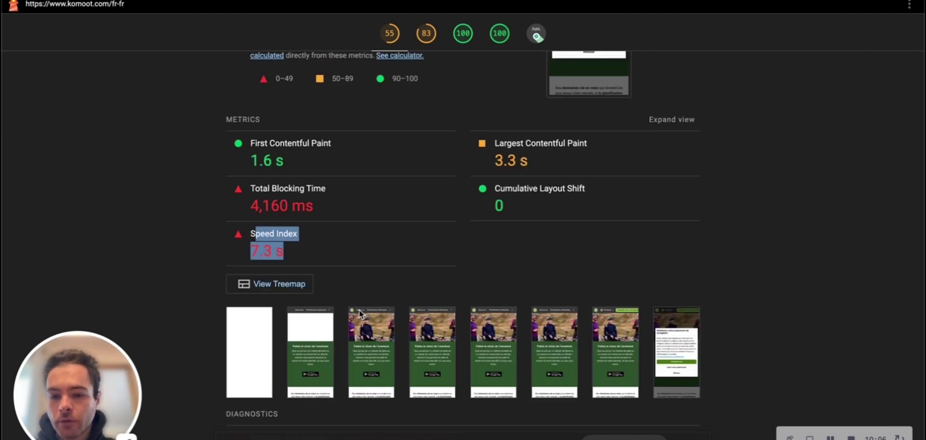
Expand the Properly size images diagnostic and review the report's performance diagnostics and accessibility issues.
scroll(360, 312, "down", 3)
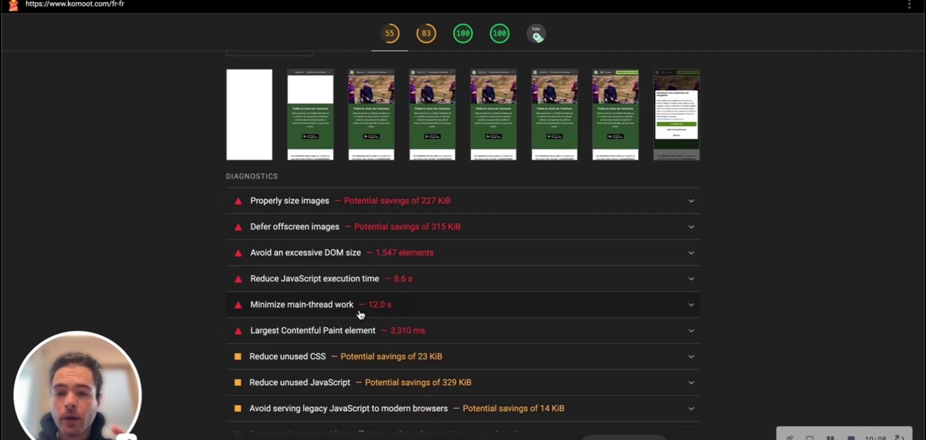
left_click(522, 207)
scroll(521, 233, "down", 10)
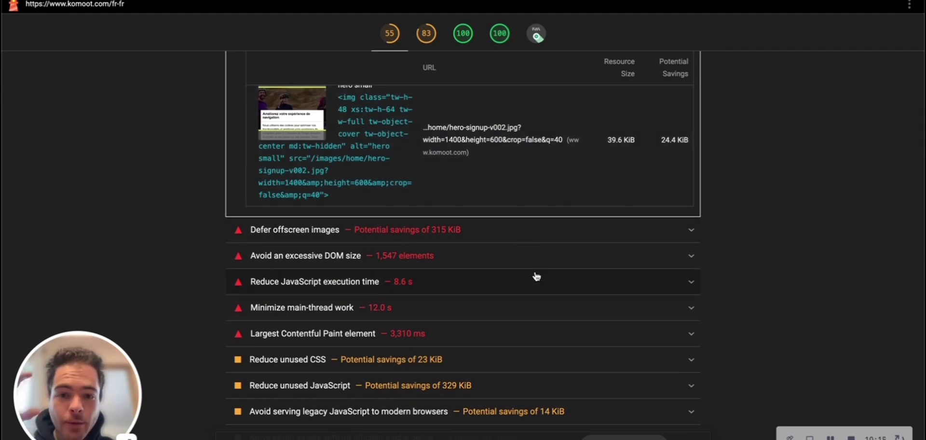
scroll(536, 277, "down", 15)
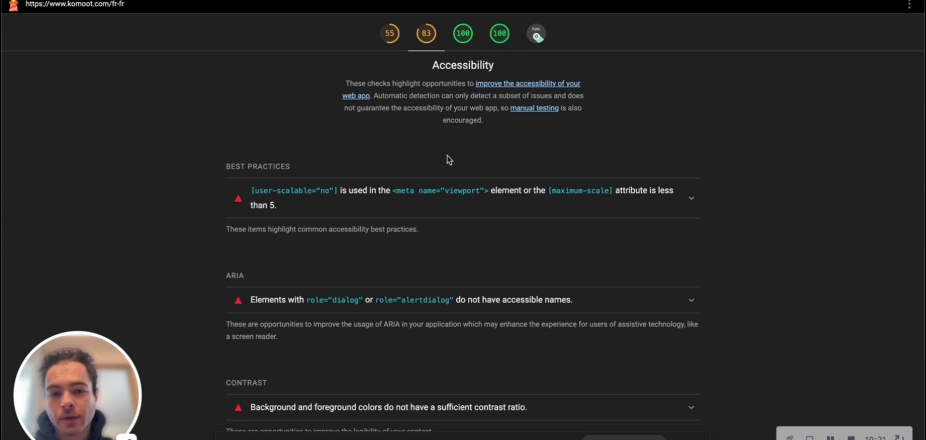
scroll(479, 99, "down", 1)
scroll(477, 127, "up", 20)
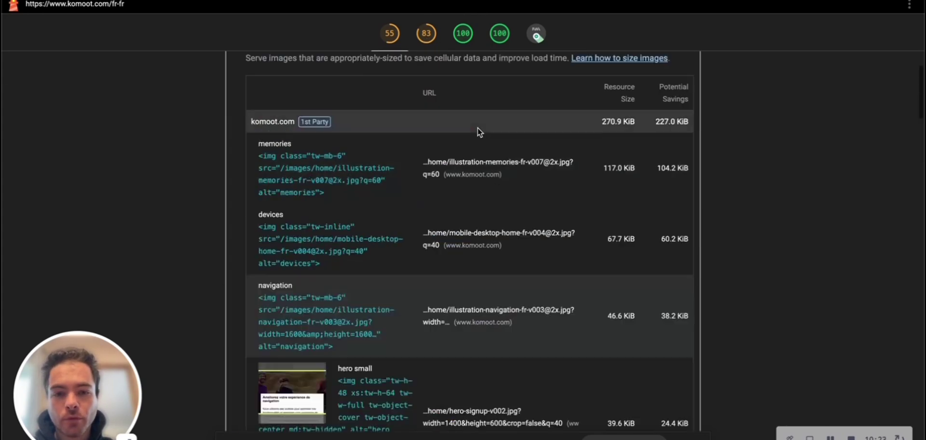
Switch to Self Cocon, examine the internal-linking visualisation of the lave-linge.quechoisir.org demo crawl, and open its Matrice report.
scroll(473, 131, "up", 3)
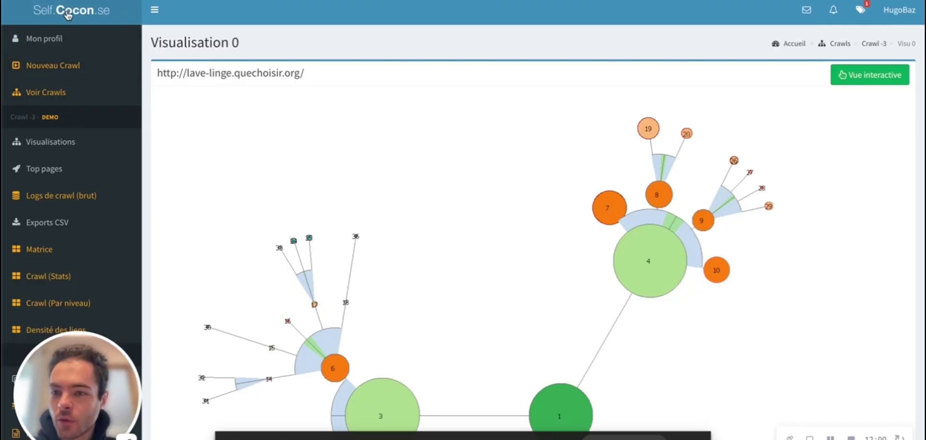
scroll(85, 120, "down", 1)
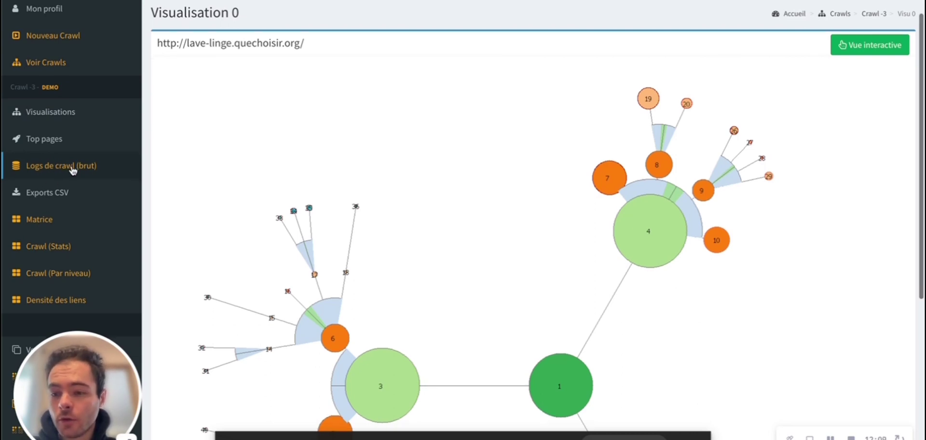
scroll(71, 172, "down", 2)
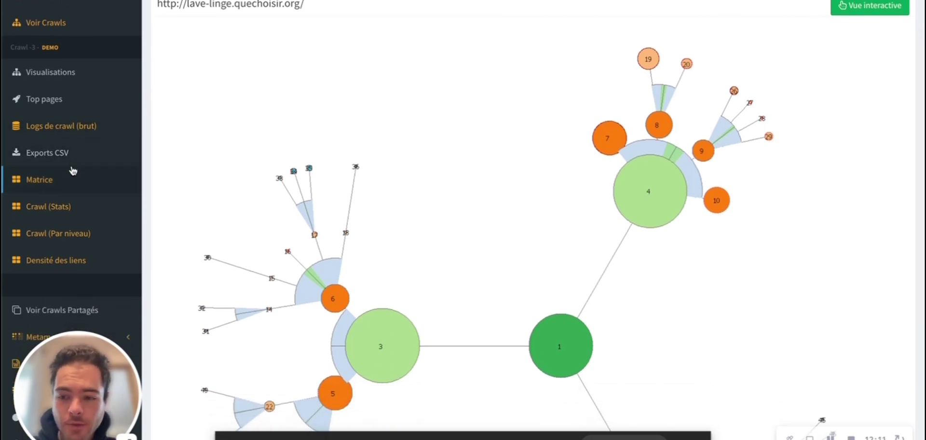
scroll(72, 170, "down", 1)
left_click(71, 174)
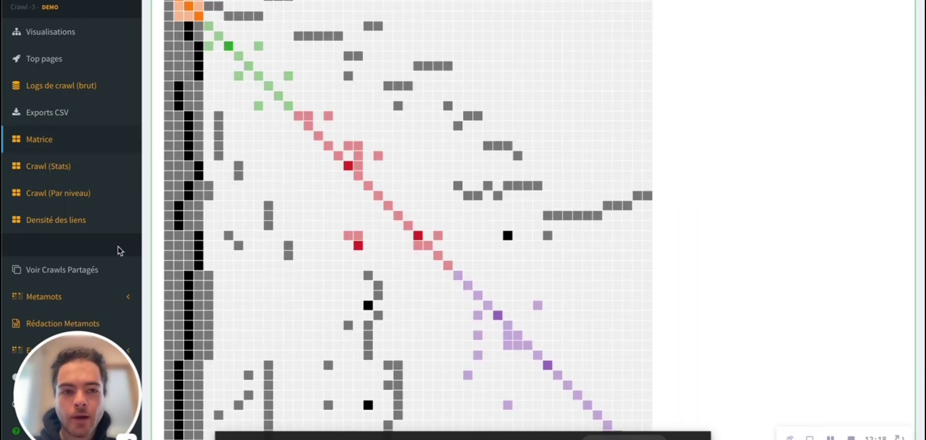
Examine the demo crawl's page-to-page link matrix and look over the other crawl reports available.
scroll(117, 246, "up", 3)
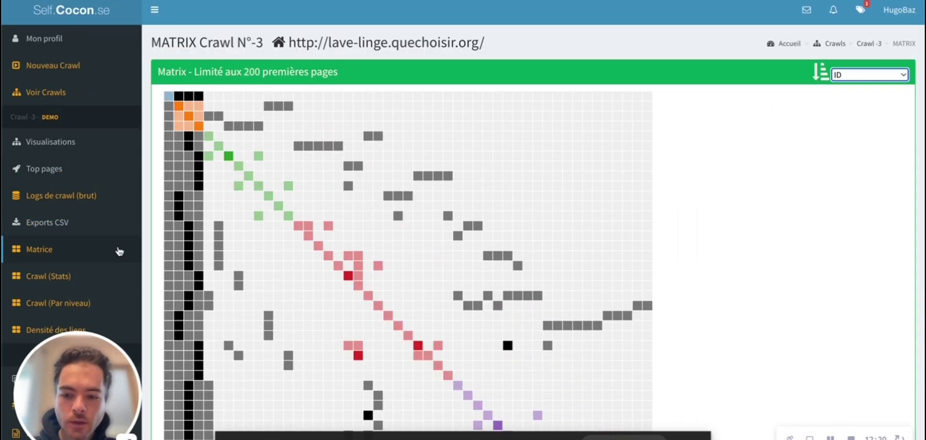
scroll(92, 258, "down", 1)
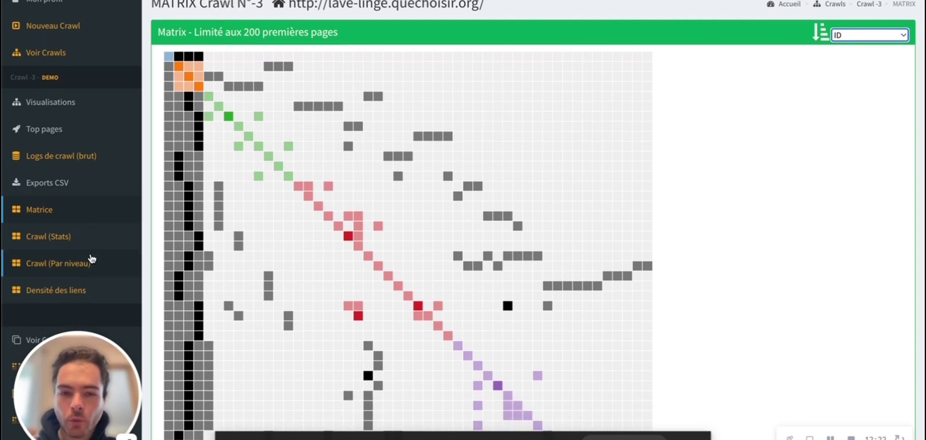
scroll(92, 258, "down", 1)
left_click(91, 256)
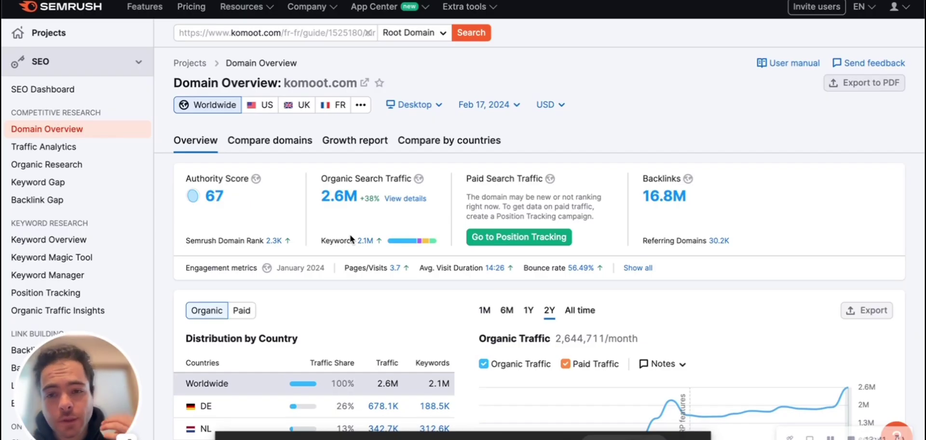
In Semrush Keyword Gap, compare the organic keywords in France of komoot.com, calculitineraires.fr, blog.lodgis.com and visitparisregion.com as root domains.
scroll(351, 238, "down", 2)
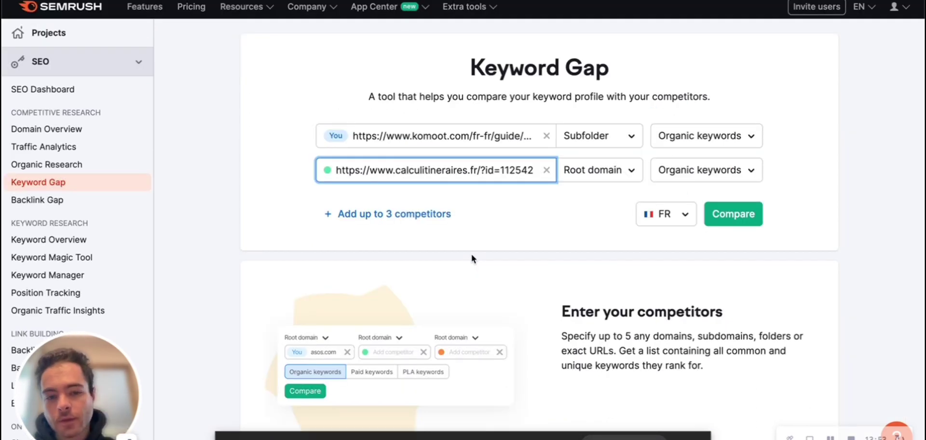
left_click(610, 144)
left_click(597, 169)
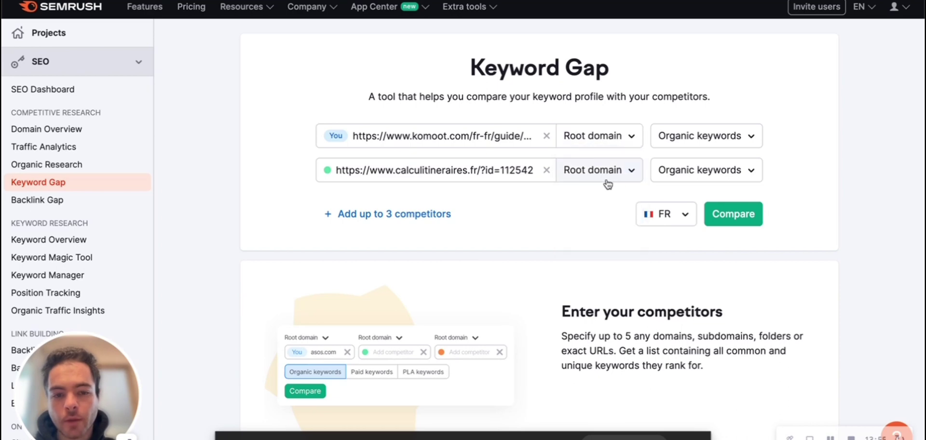
left_click(708, 220)
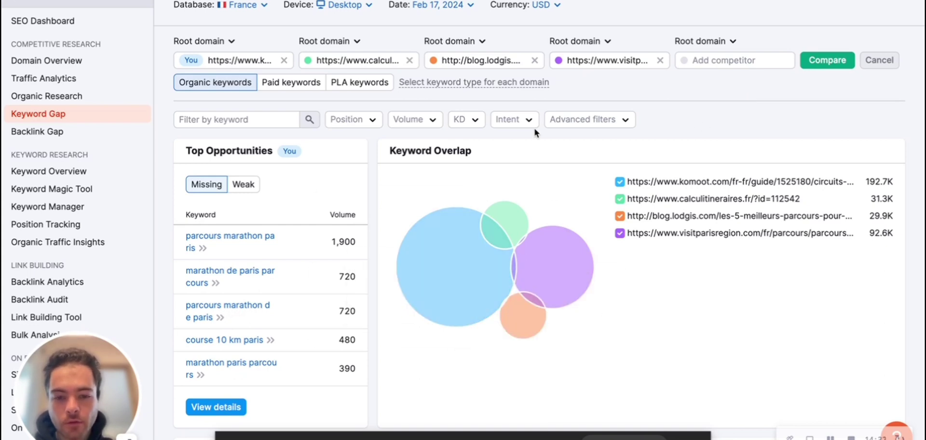
Examine the Keyword Overlap chart, each domain's keyword volume and the list of shared keywords.
scroll(482, 346, "down", 1)
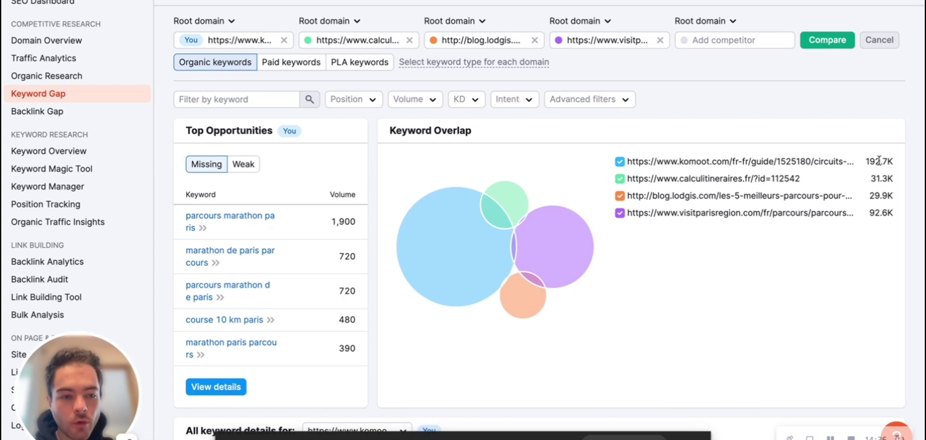
left_click_drag(865, 161, 893, 162)
left_click(881, 189)
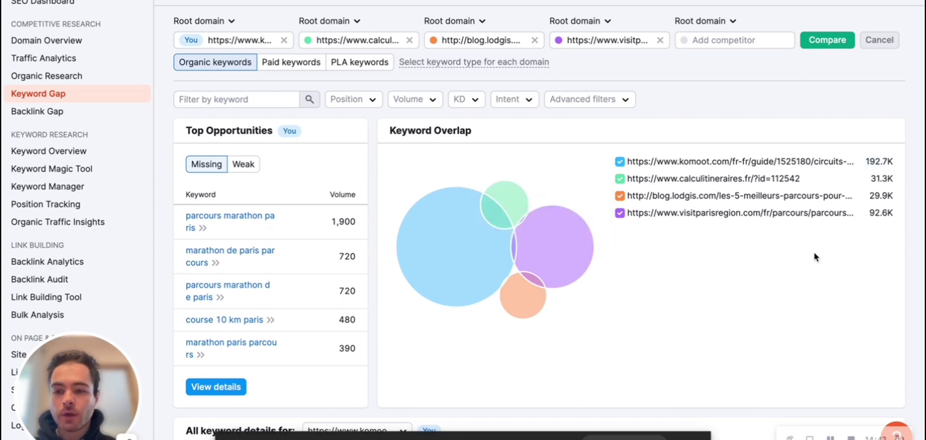
scroll(650, 325, "down", 5)
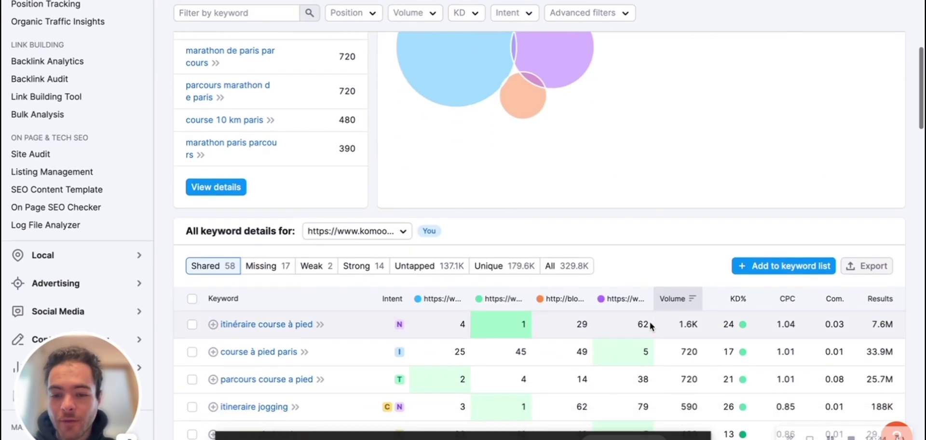
scroll(650, 325, "down", 2)
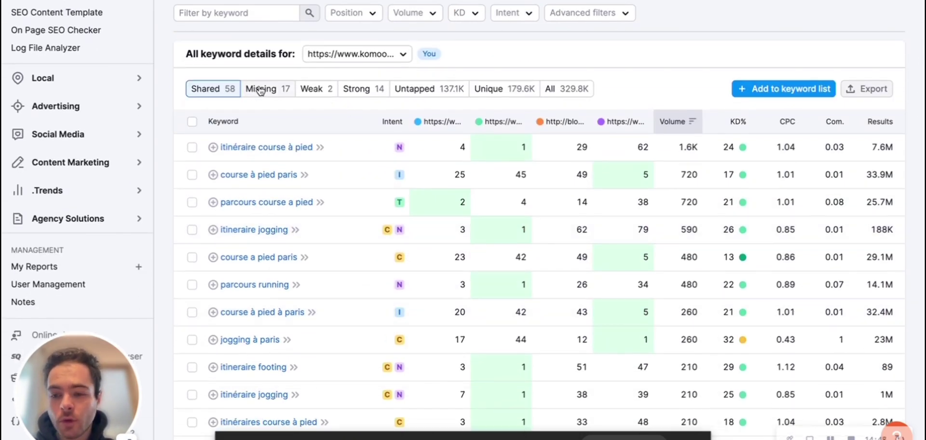
Filter the keyword details to Untapped and review the competitor positions, volume and difficulty of those keywords.
left_click(418, 89)
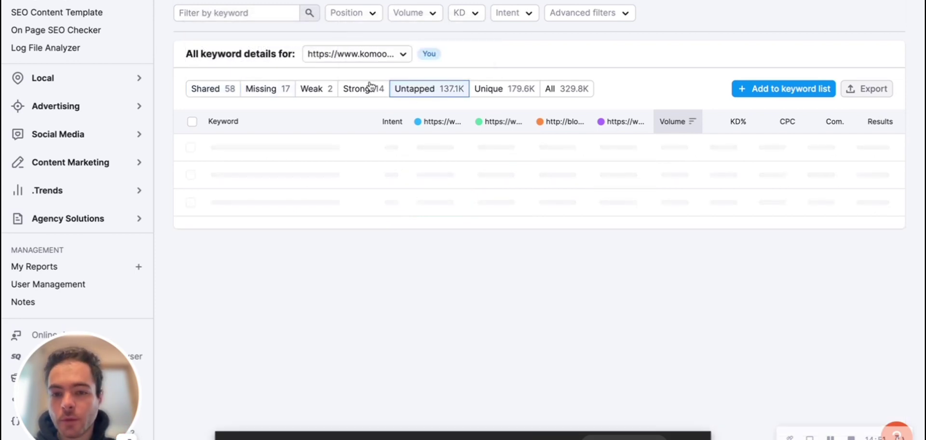
scroll(420, 224, "down", 1)
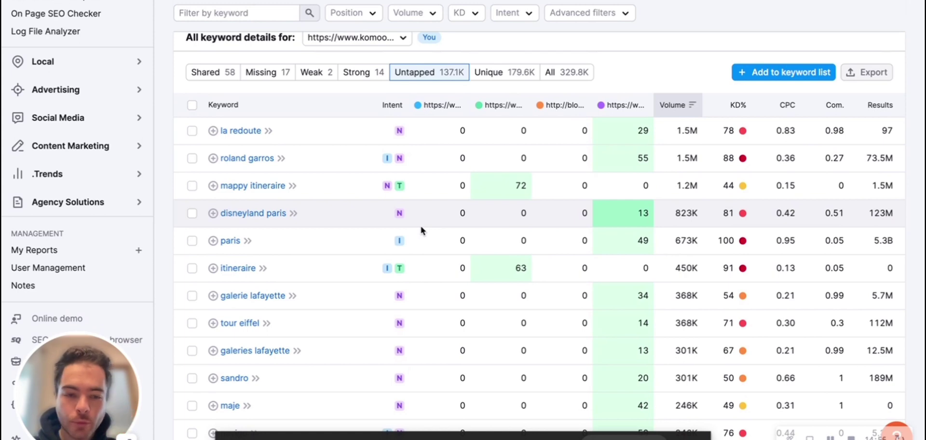
scroll(540, 212, "down", 2)
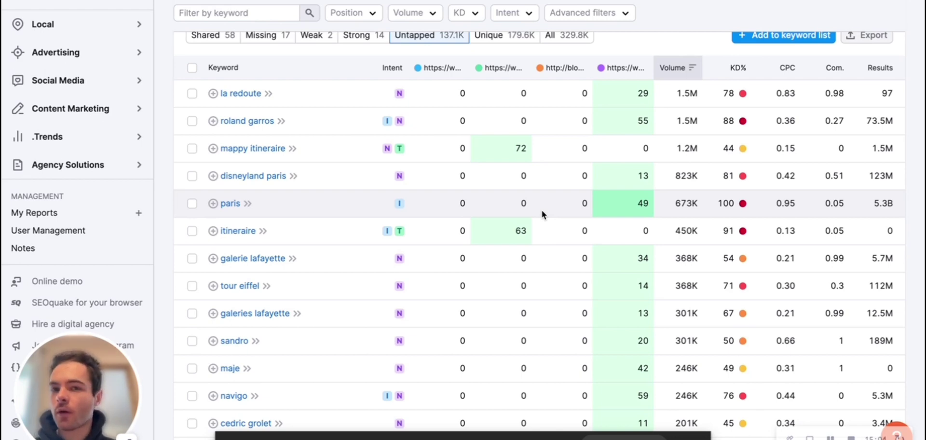
Review the Top Opportunities and Keyword Overlap again alongside the untapped keyword list.
scroll(542, 214, "up", 10)
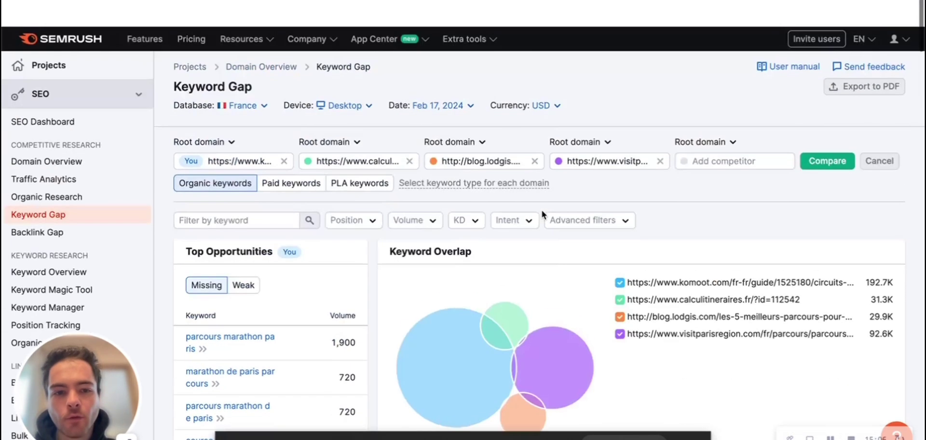
scroll(541, 214, "down", 3)
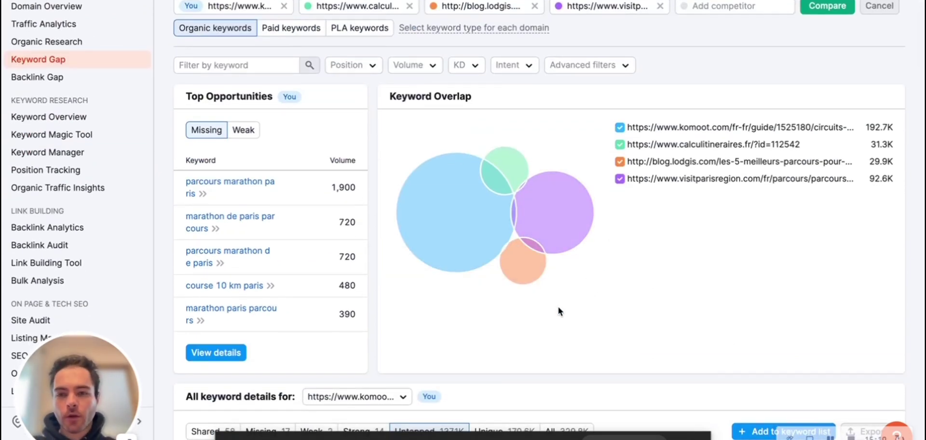
scroll(583, 307, "down", 1)
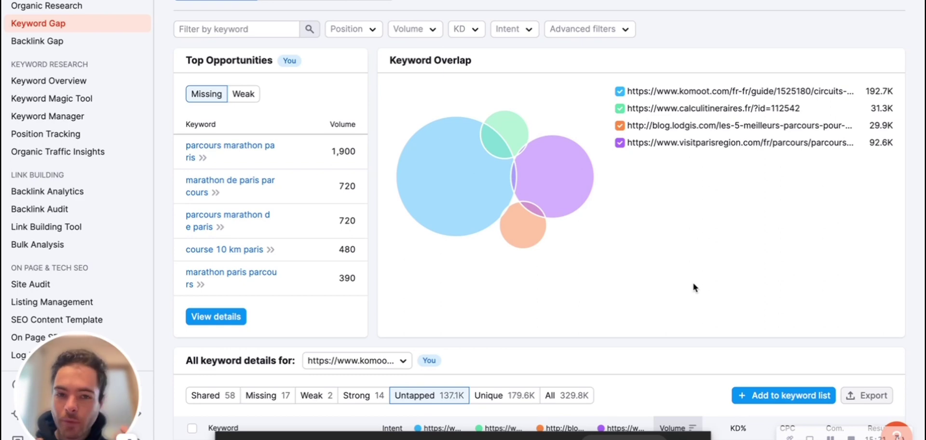
scroll(693, 287, "down", 3)
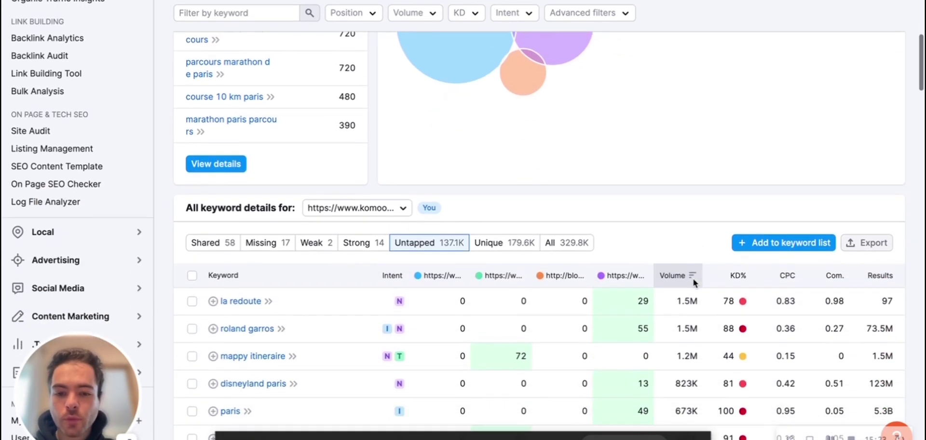
scroll(692, 263, "up", 1)
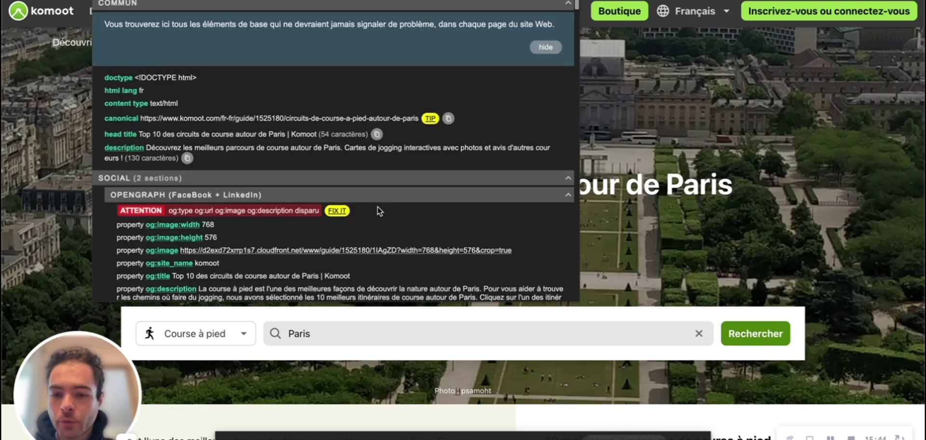
Read the on-page SEO report of Komoot's Paris running routes guide, and check the page's main heading and introduction.
scroll(377, 206, "down", 8)
scroll(377, 207, "down", 12)
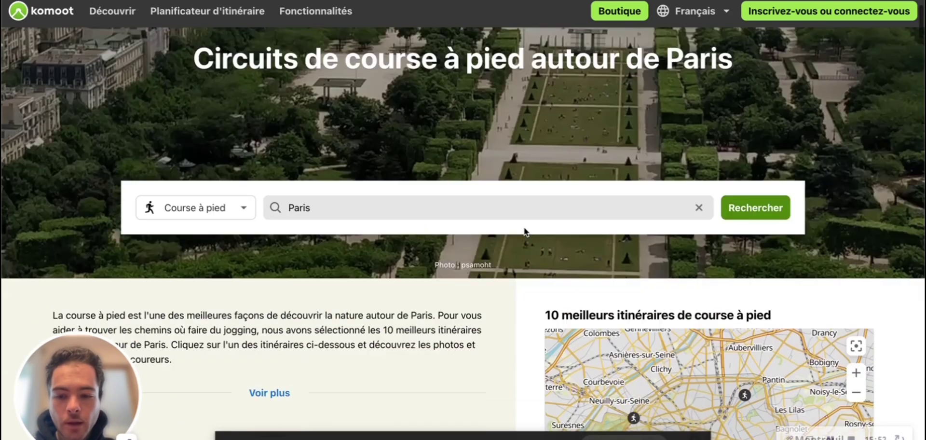
scroll(524, 228, "down", 4)
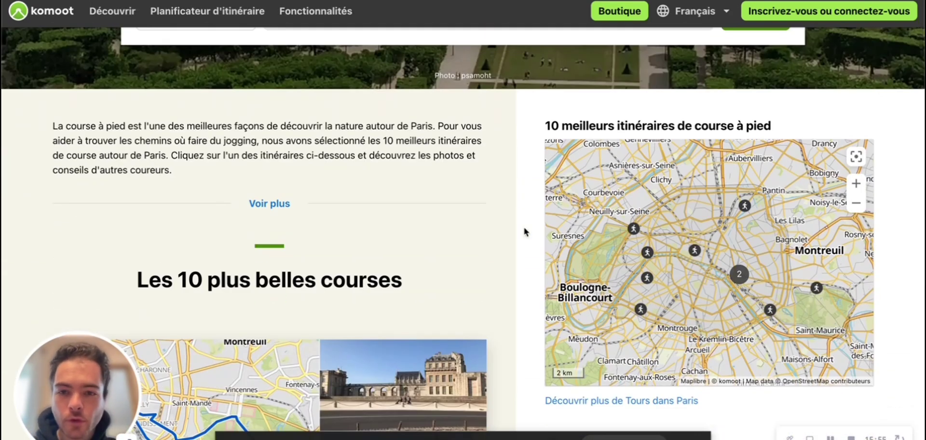
scroll(524, 228, "up", 7)
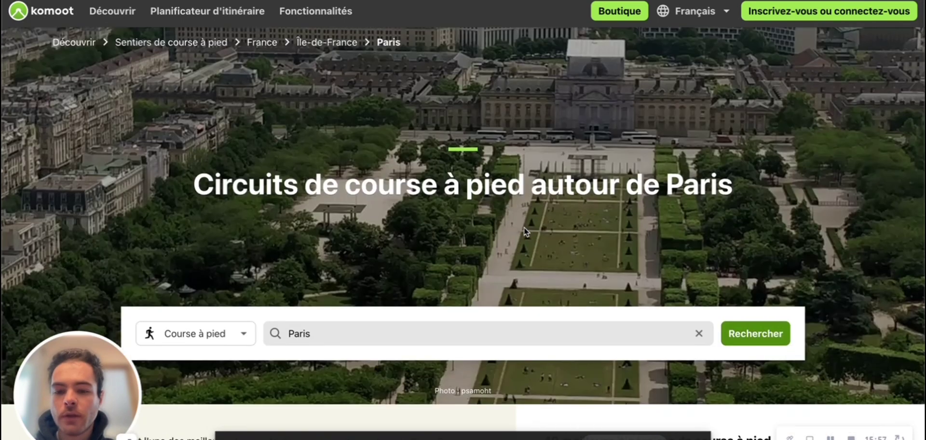
Examine the Paris guide's content structure, including the intro text, route map, ranked running routes and popular collections.
scroll(524, 221, "down", 4)
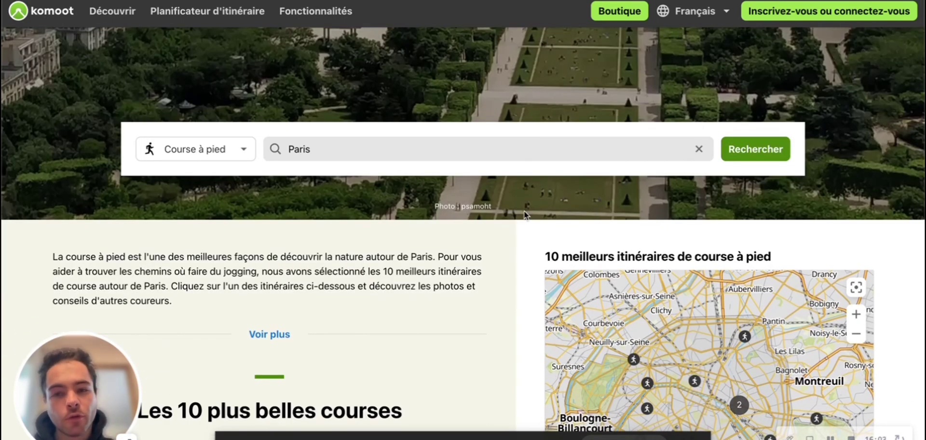
scroll(524, 210, "down", 3)
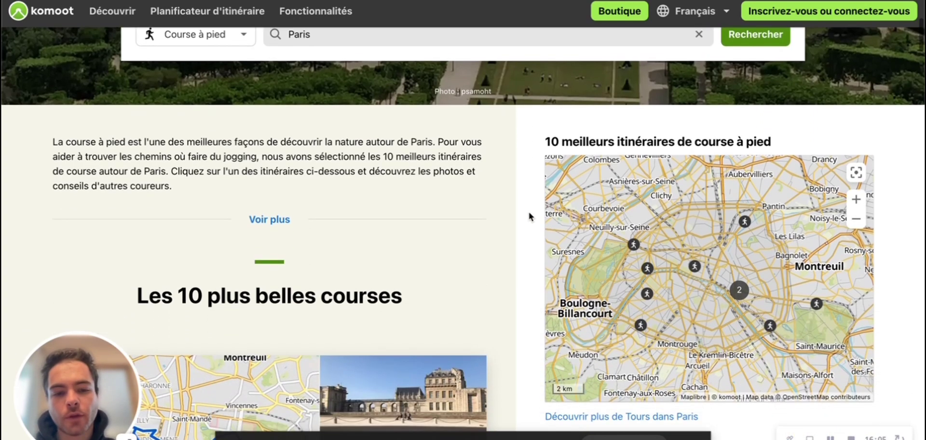
scroll(529, 216, "down", 4)
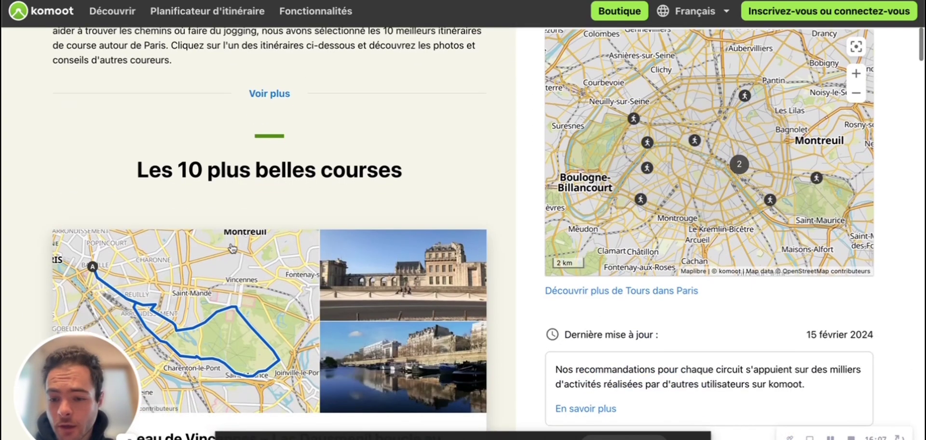
scroll(264, 300, "down", 1)
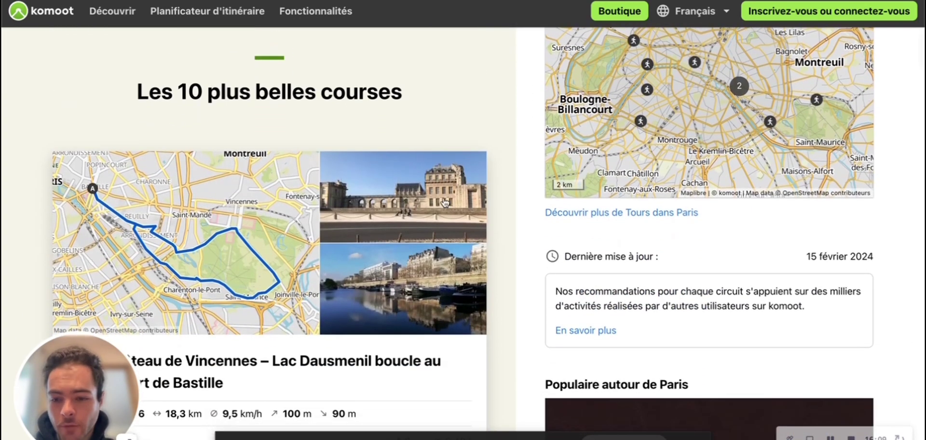
scroll(100, 174, "down", 5)
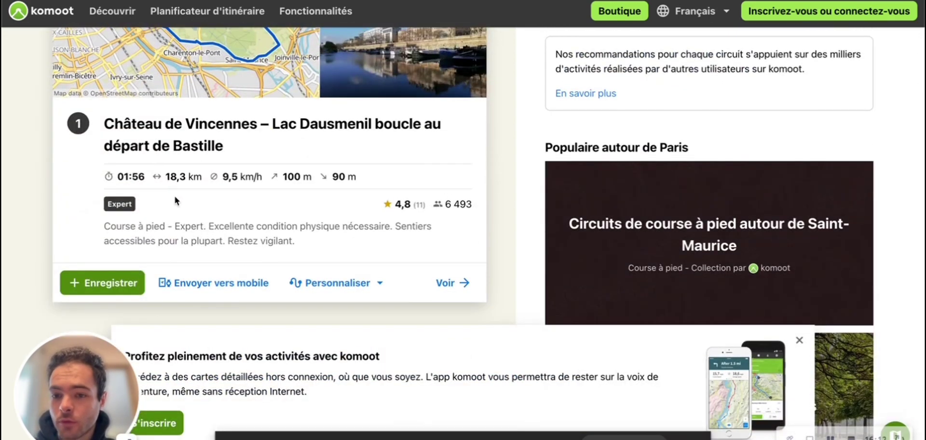
scroll(264, 212, "down", 3)
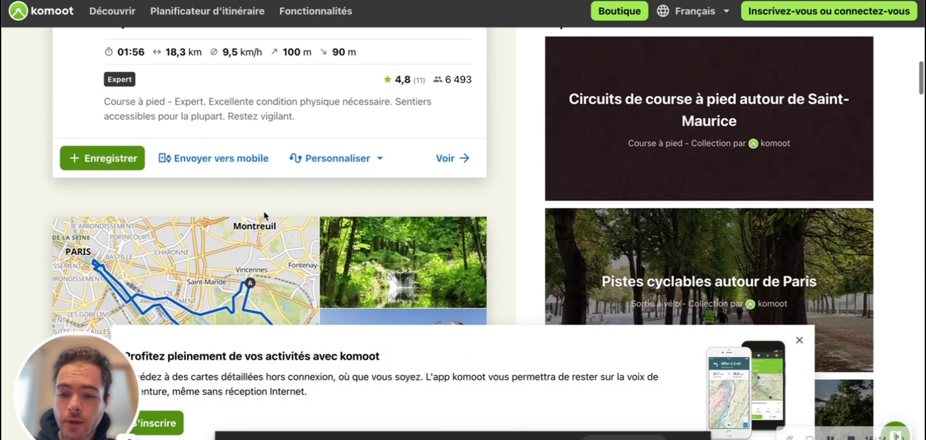
scroll(404, 223, "down", 1)
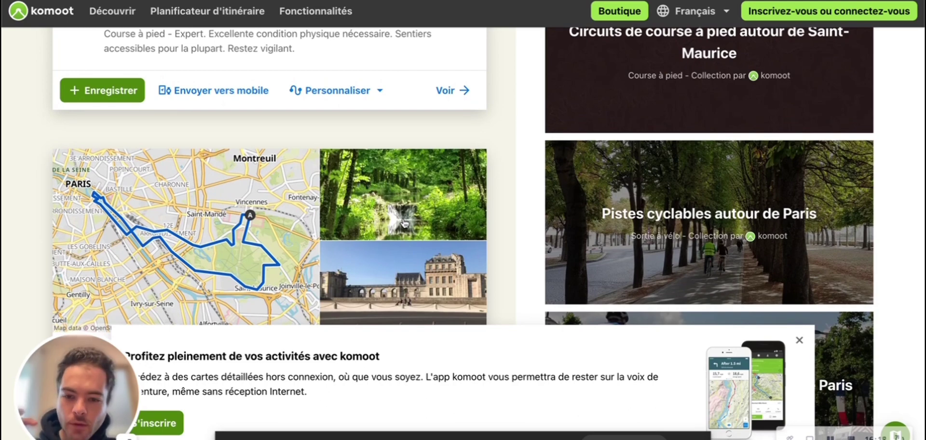
scroll(404, 223, "down", 1)
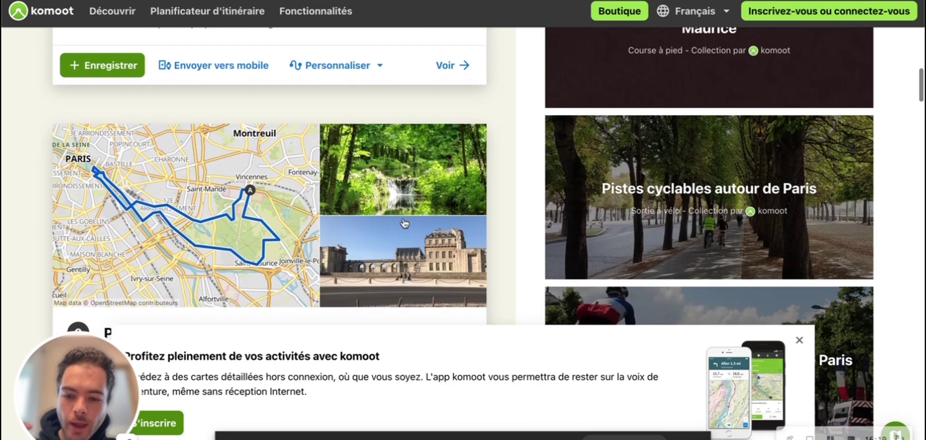
Dismiss the app promotion and examine the Paris guide's route cards, sign-up block, related collections and Tour search.
left_click(799, 341)
scroll(439, 284, "down", 5)
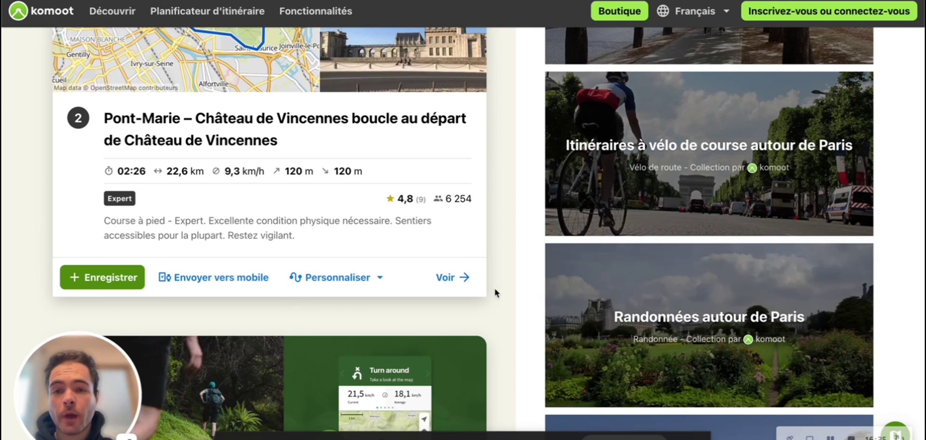
scroll(495, 291, "down", 9)
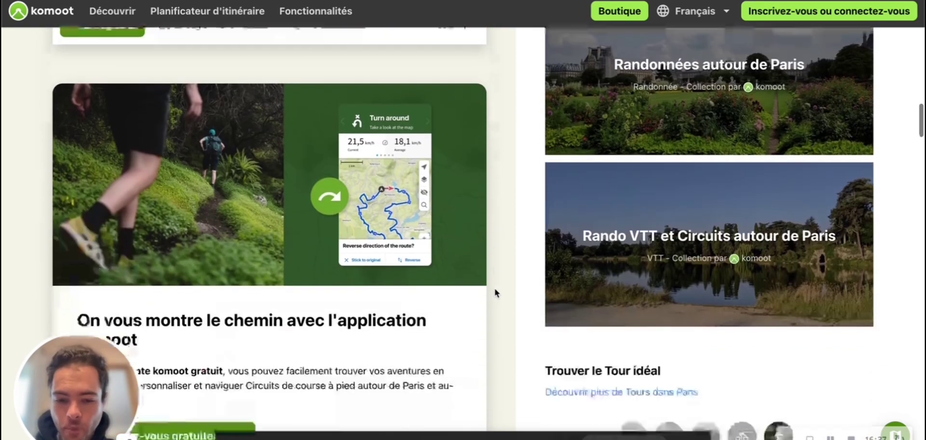
scroll(425, 173, "up", 2)
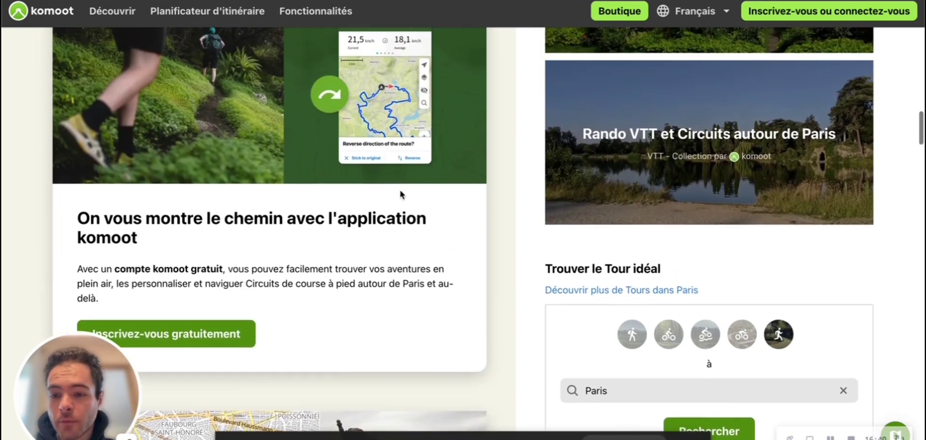
scroll(425, 264, "down", 13)
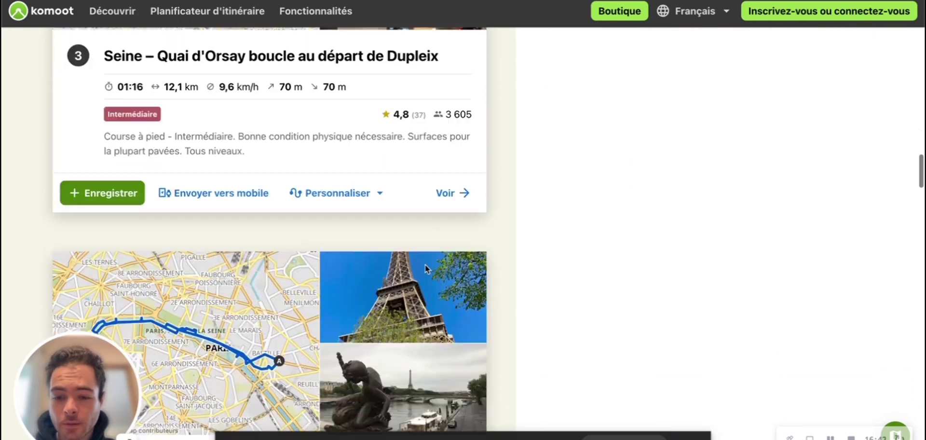
scroll(498, 266, "down", 5)
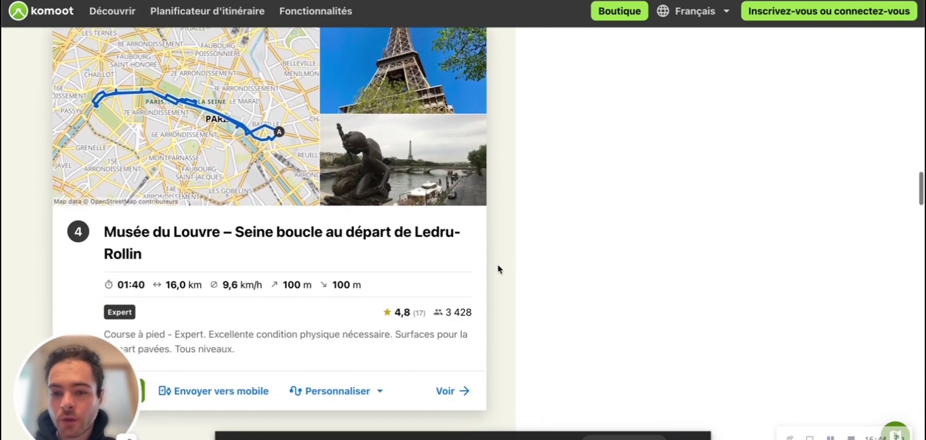
Go back over the third and fourth route cards and return to the guide's introduction and overview map.
scroll(495, 234, "up", 7)
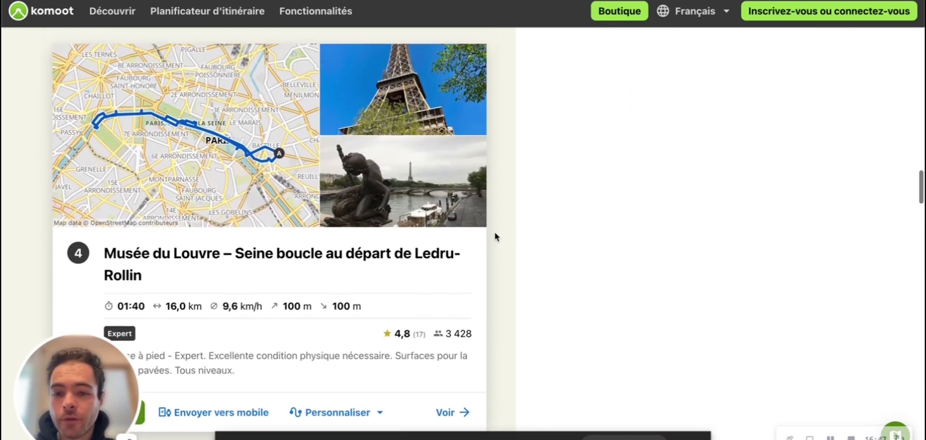
scroll(494, 236, "up", 9)
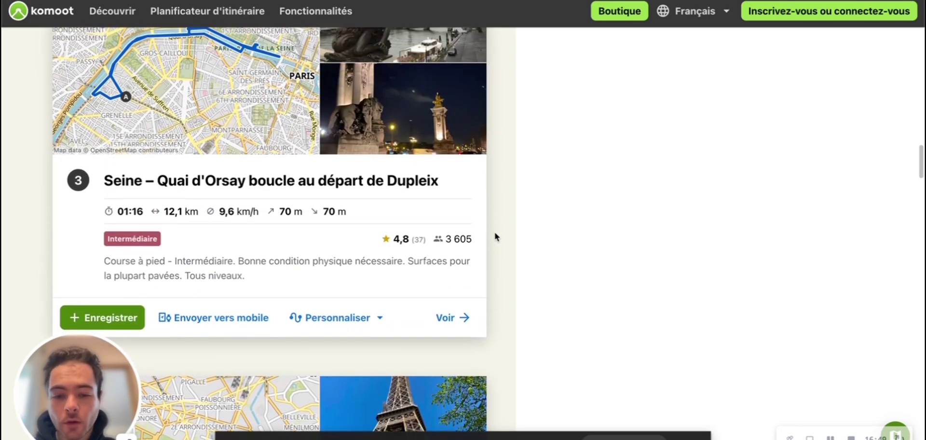
scroll(494, 230, "up", 15)
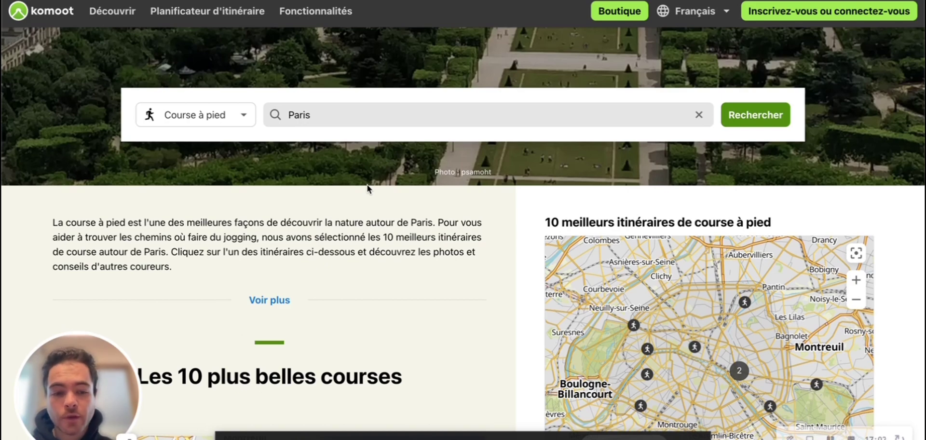
scroll(533, 325, "down", 1)
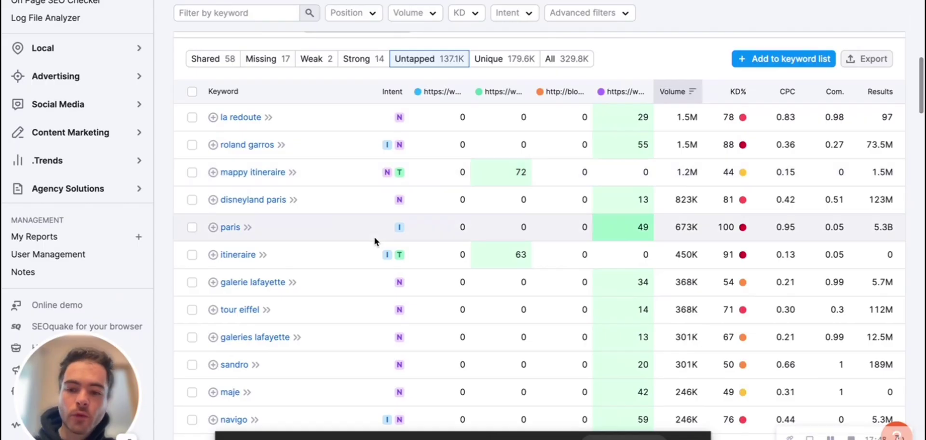
Review the untapped keyword list again together with the Keyword Gap comparison of the four competitor domains.
scroll(375, 236, "down", 1)
scroll(374, 239, "up", 2)
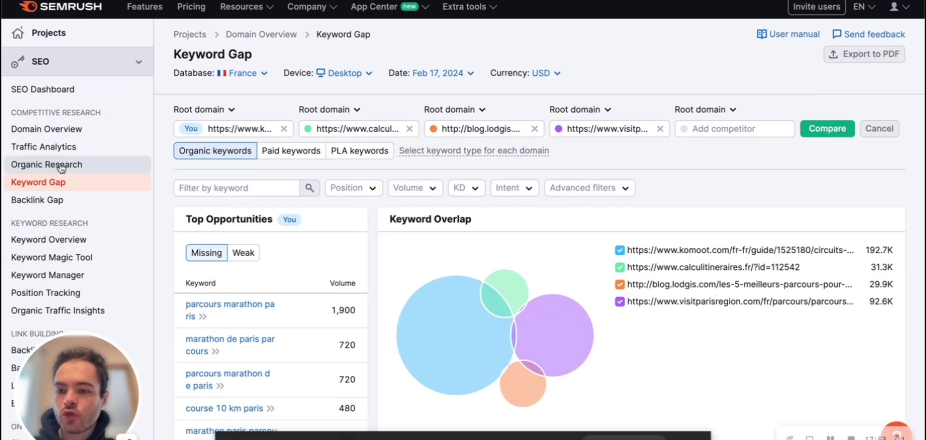
scroll(289, 274, "down", 1)
scroll(473, 291, "down", 8)
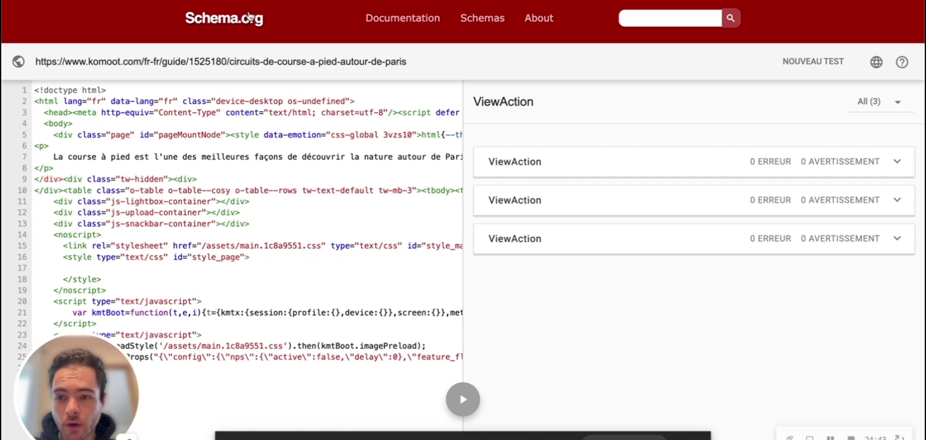
Check the Schema.org structured-data test of Komoot's Paris running routes guide and select the tested URL.
triple_click(213, 62)
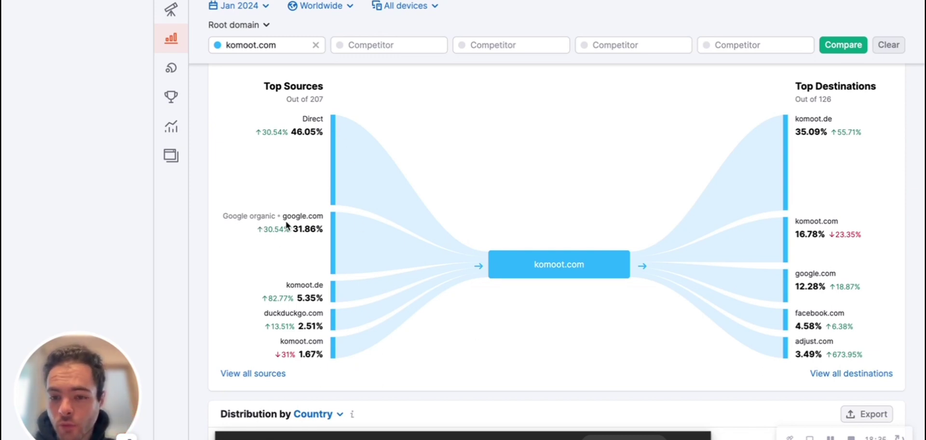
Examine komoot.com's top traffic sources for Jan 2024, highlighting the komoot.de referral and checking Google organic traffic.
scroll(293, 235, "down", 1)
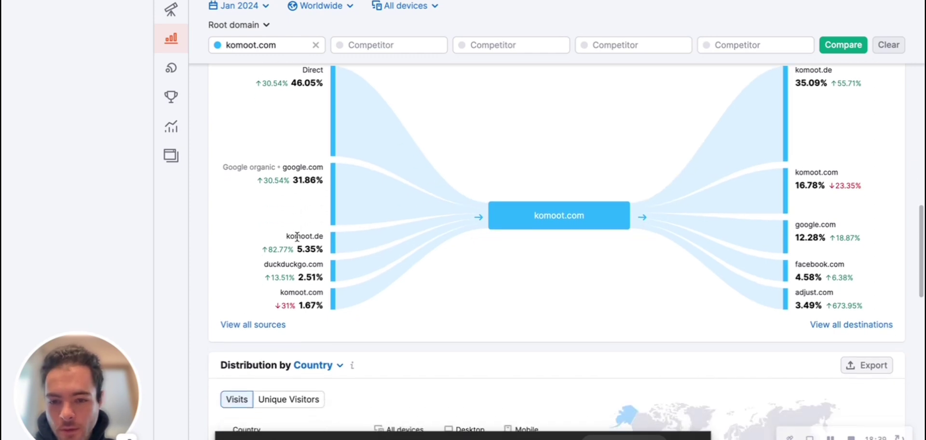
left_click_drag(285, 236, 324, 239)
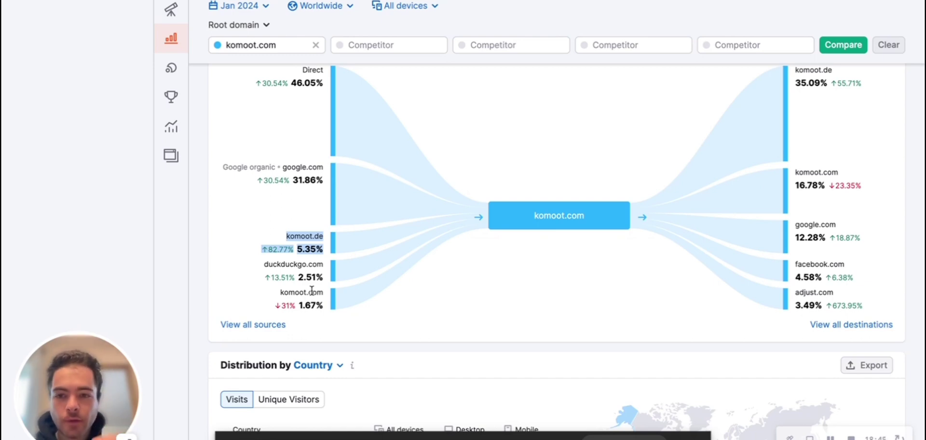
left_click(296, 235)
triple_click(293, 236)
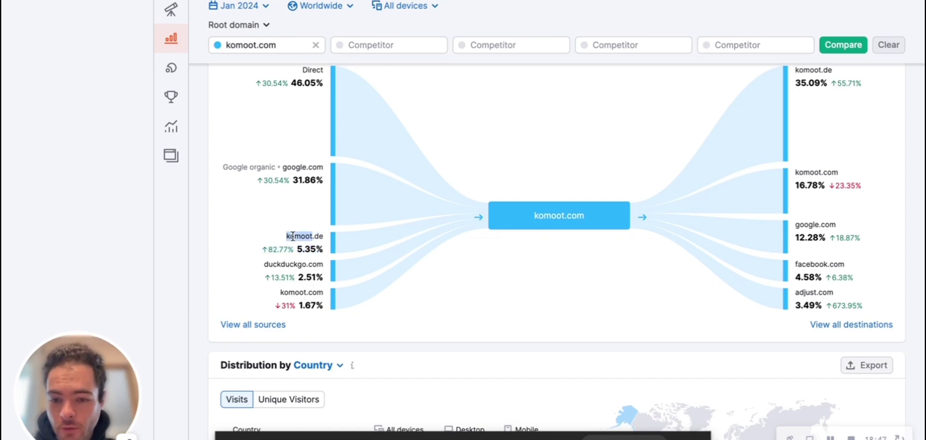
scroll(293, 236, "up", 2)
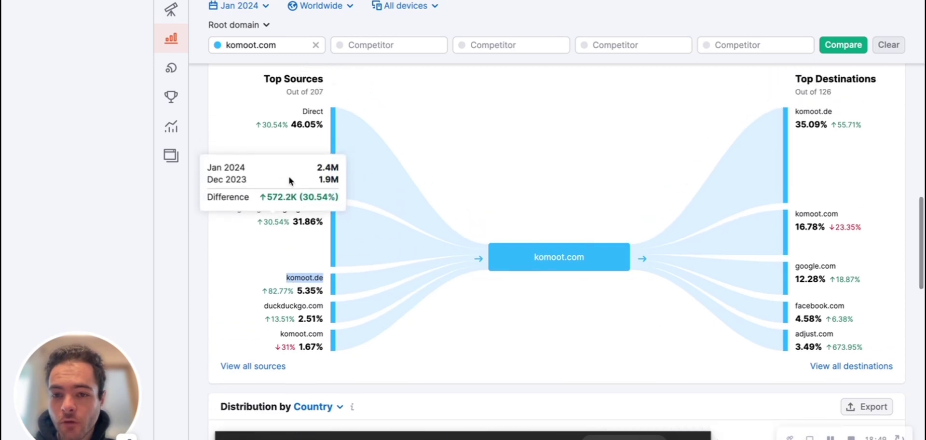
scroll(314, 242, "down", 2)
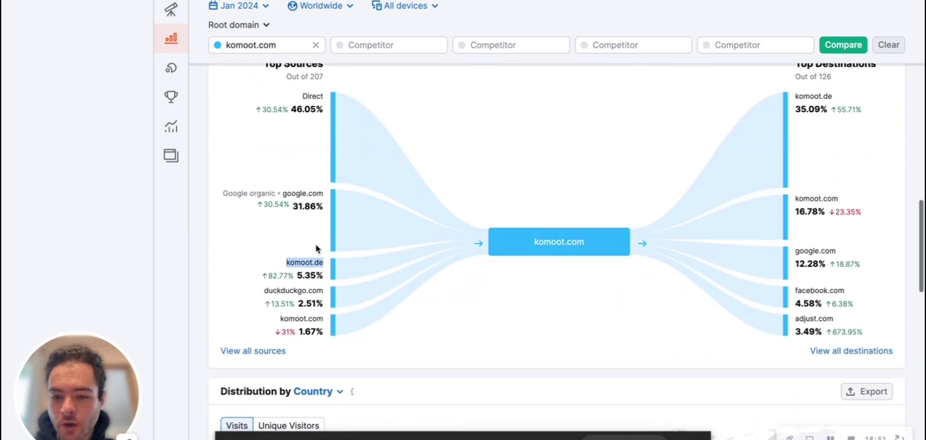
Highlight duckduckgo.com among the traffic sources and look over the traffic distribution by country.
double_click(284, 264)
triple_click(281, 269)
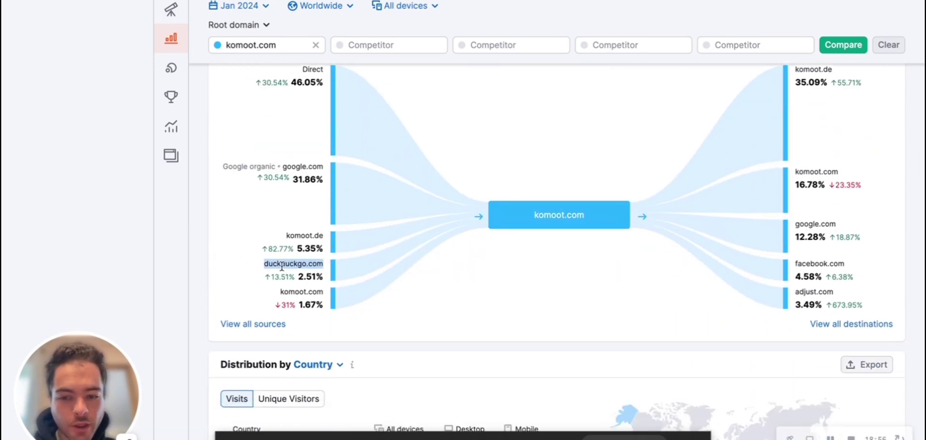
scroll(268, 325, "down", 1)
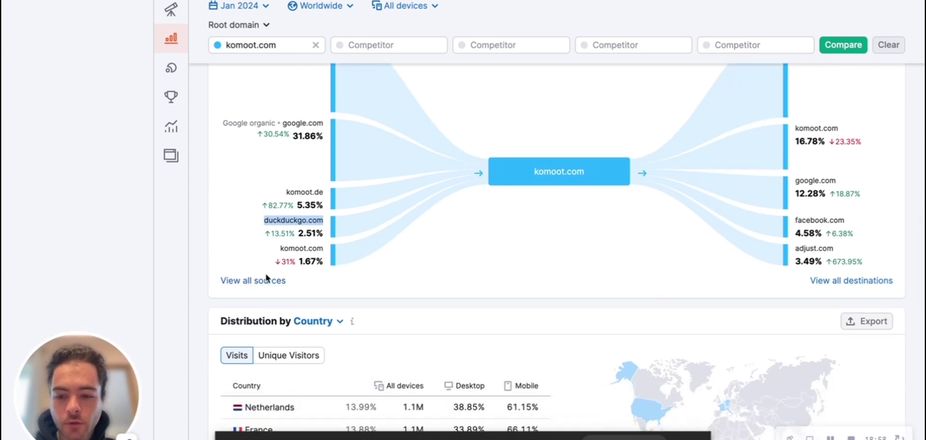
scroll(265, 313, "down", 1)
scroll(373, 233, "up", 1)
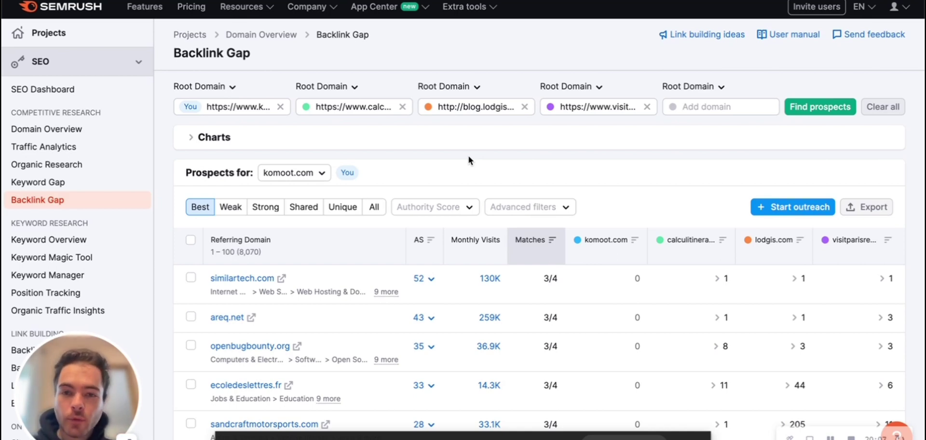
Expand the Backlink Gap charts, compare Authority Score and referring domains, and review the Weak backlink prospects for komoot.com.
left_click(230, 144)
scroll(419, 225, "down", 1)
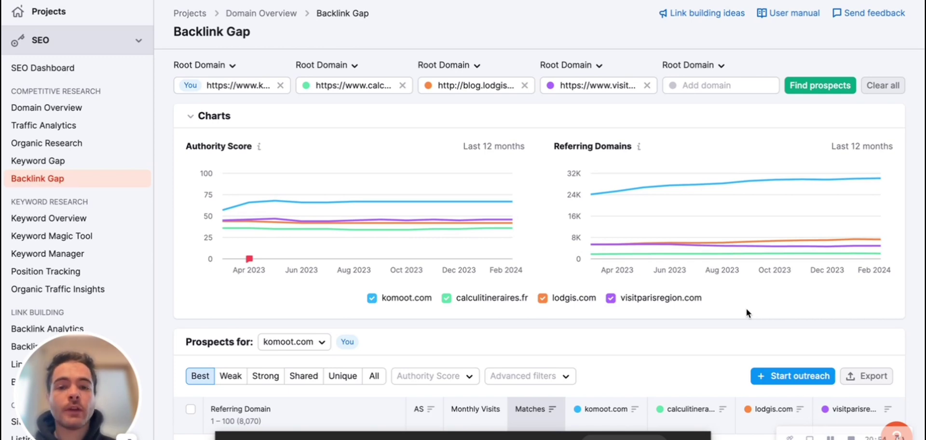
scroll(676, 268, "down", 5)
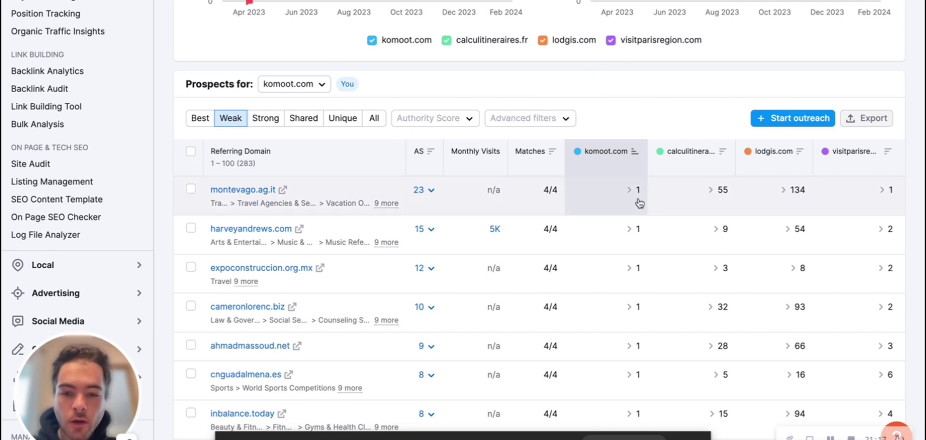
scroll(638, 201, "down", 1)
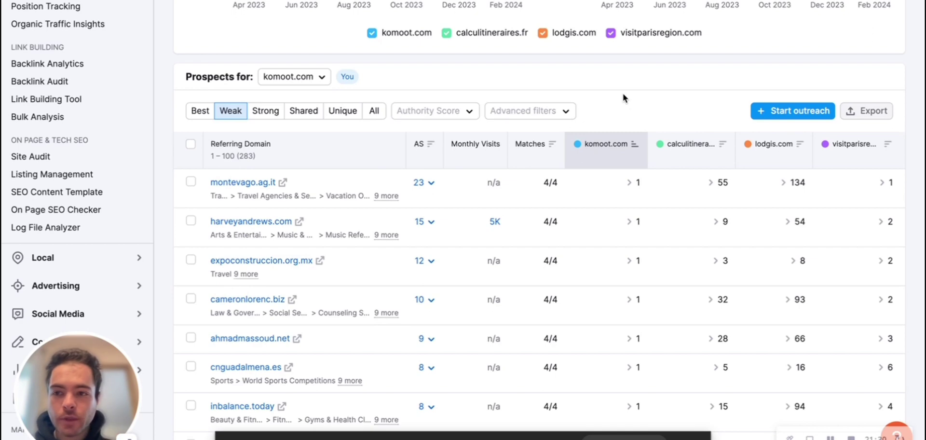
scroll(622, 95, "down", 1)
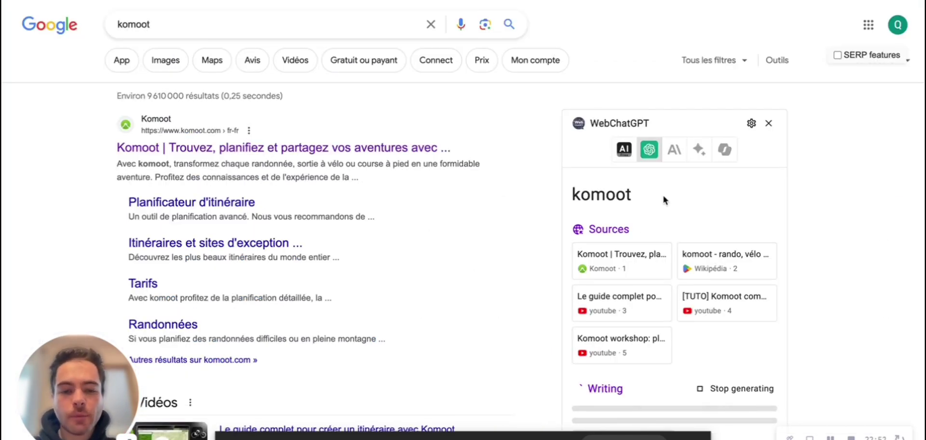
Close the WebChatGPT panel on the Google results for komoot and examine the sitelinks, knowledge panel, related searches and videos.
left_click(768, 123)
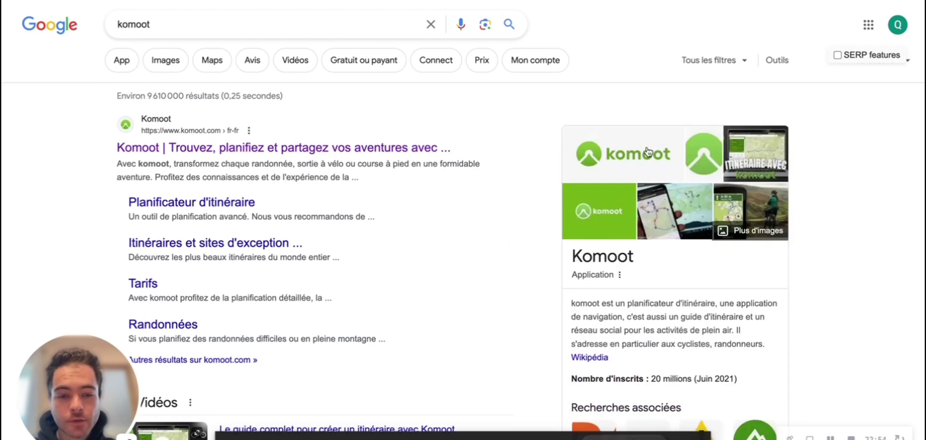
scroll(547, 111, "down", 1)
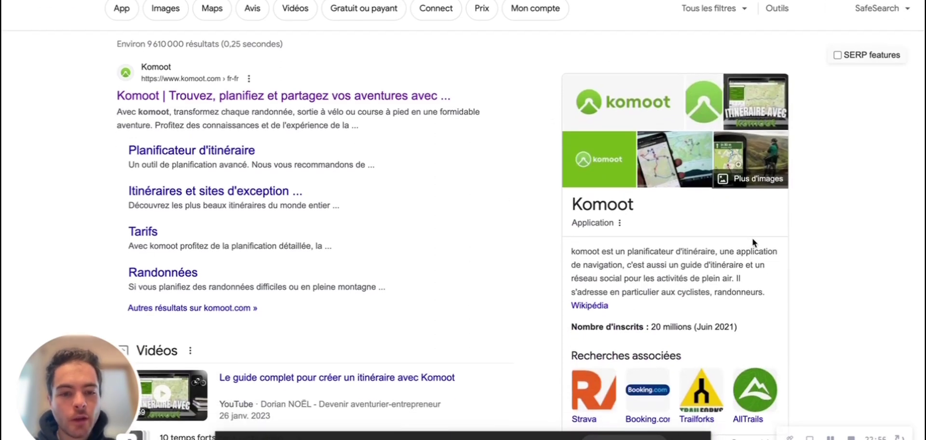
scroll(656, 262, "down", 1)
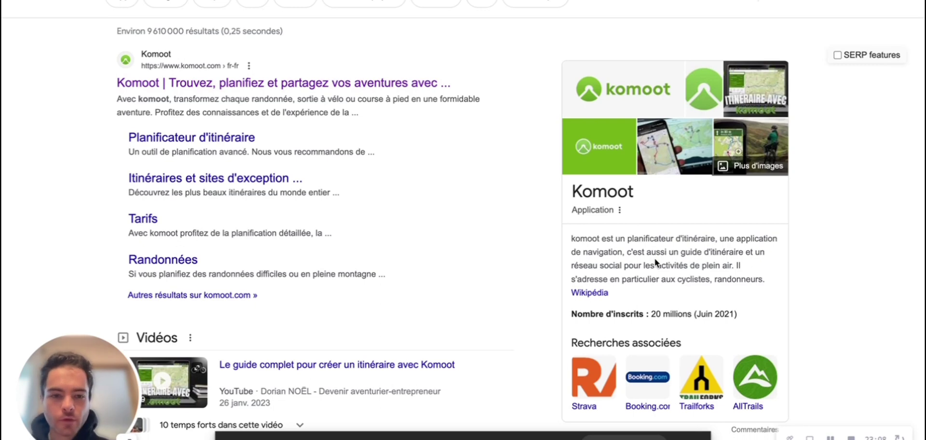
scroll(654, 259, "down", 1)
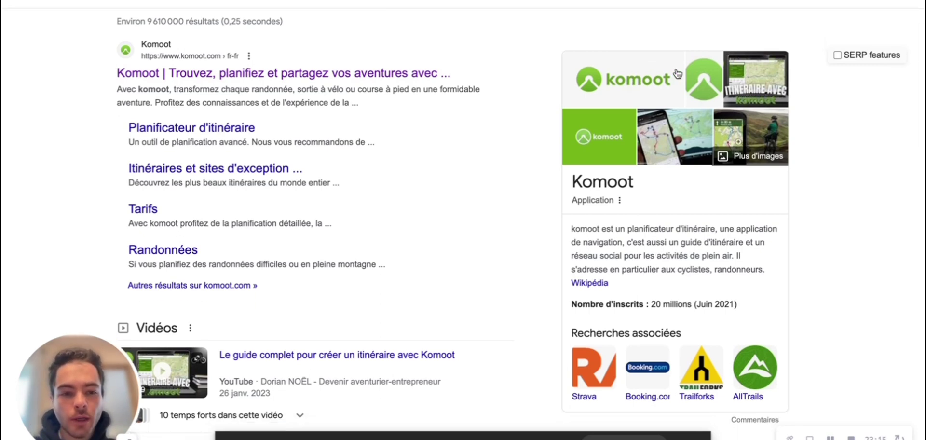
scroll(665, 154, "down", 5)
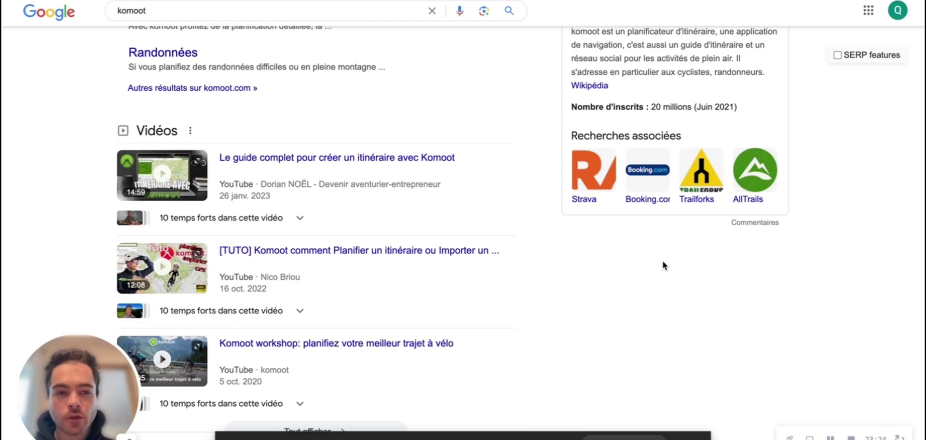
scroll(663, 263, "up", 3)
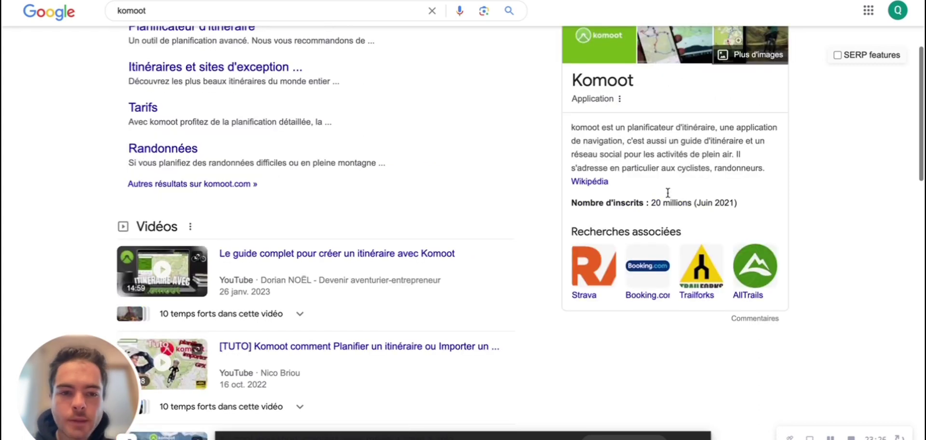
scroll(574, 208, "up", 3)
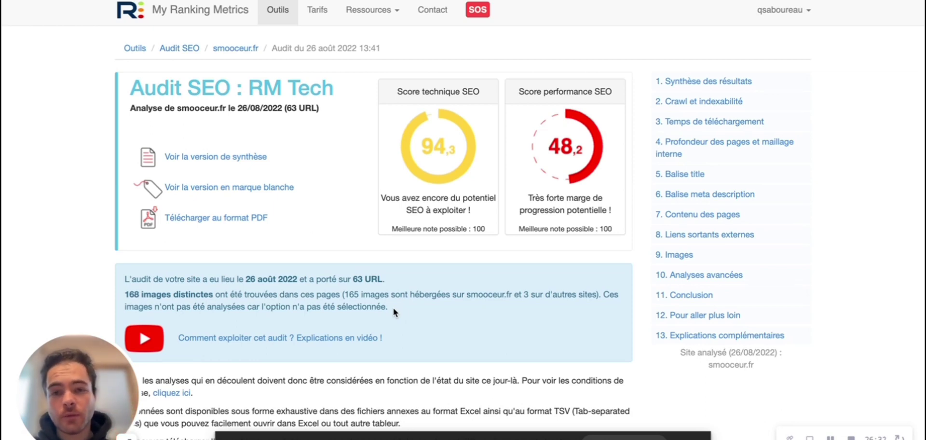
Examine the technical and performance SEO scores in the smooceur.fr RM Tech audit, then the QualityRisk page distribution histogram.
scroll(420, 203, "down", 3)
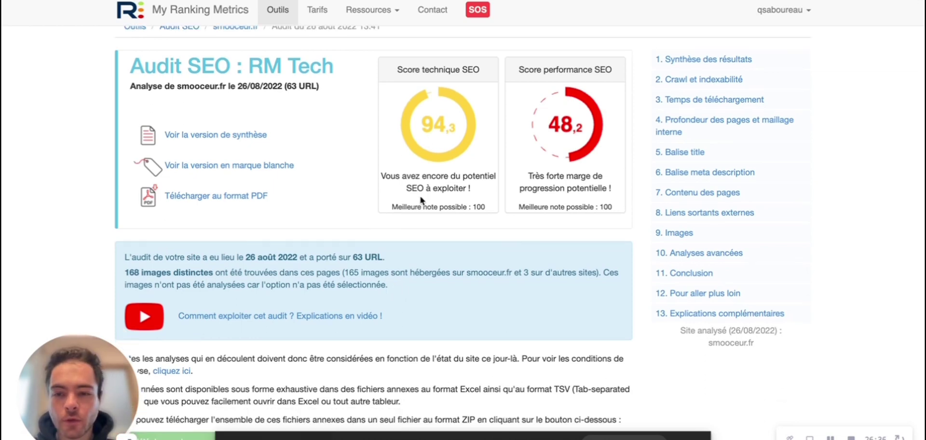
scroll(420, 199, "up", 1)
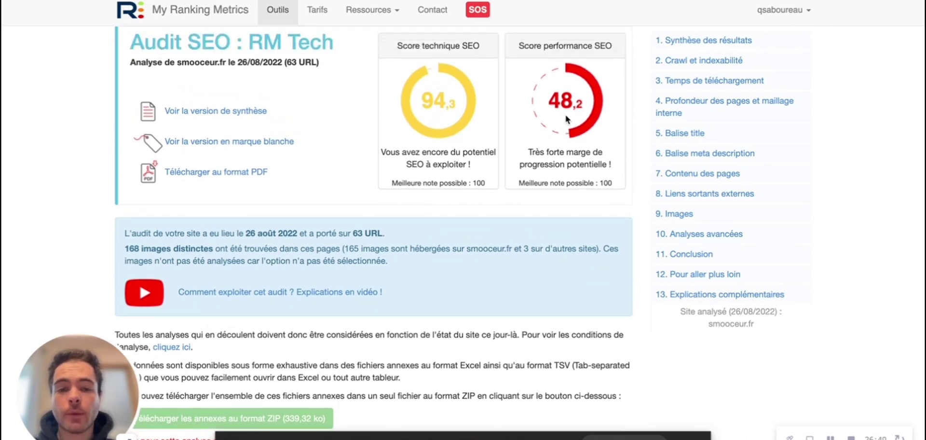
scroll(437, 221, "down", 10)
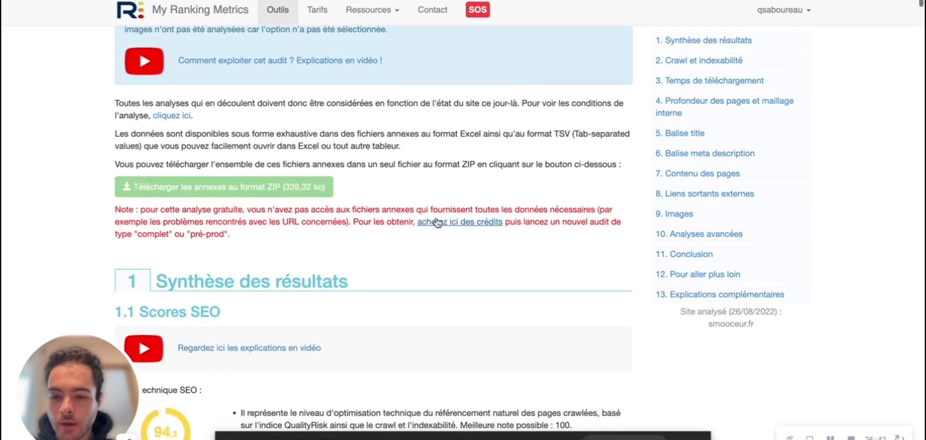
scroll(436, 222, "down", 3)
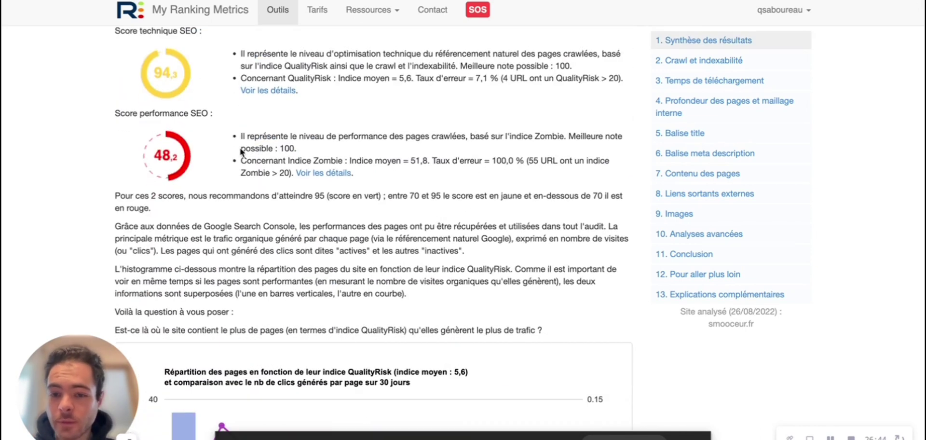
scroll(244, 149, "down", 2)
scroll(314, 145, "down", 4)
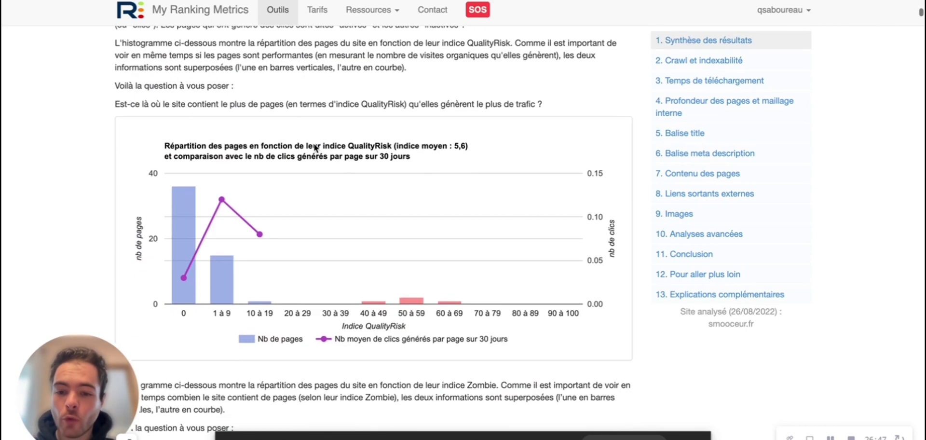
scroll(207, 235, "down", 1)
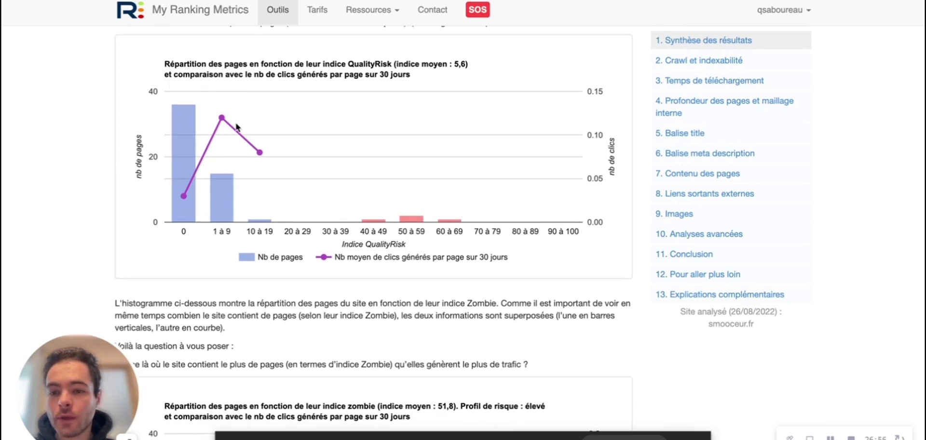
scroll(207, 159, "up", 3)
scroll(289, 193, "down", 3)
mouse_move(413, 214)
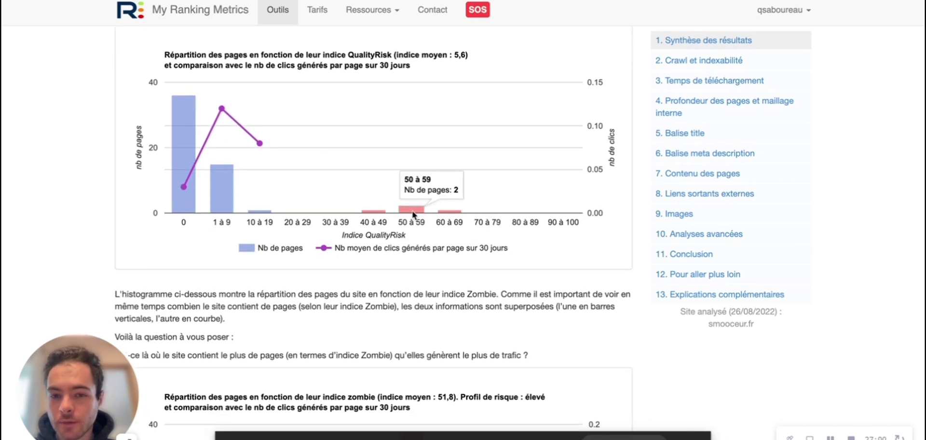
Examine the Zombie index histogram, comparing the number of pages per range with the average clicks generated.
scroll(277, 293, "down", 4)
scroll(209, 238, "down", 1)
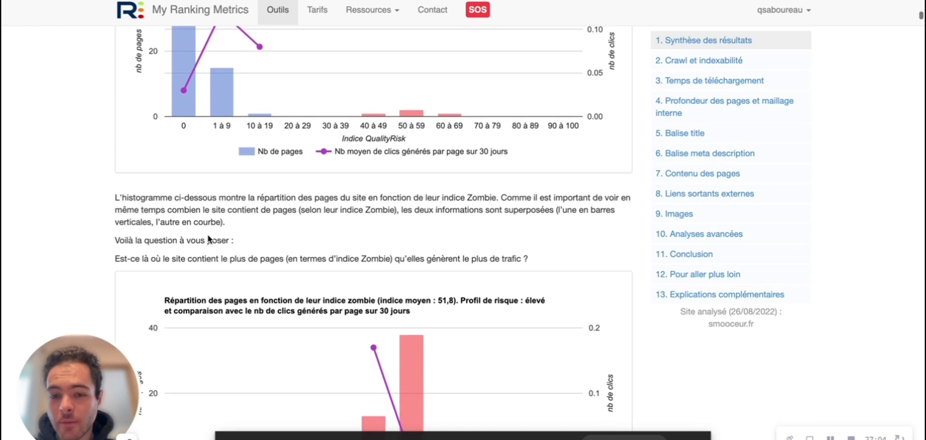
double_click(184, 210)
scroll(195, 96, "down", 5)
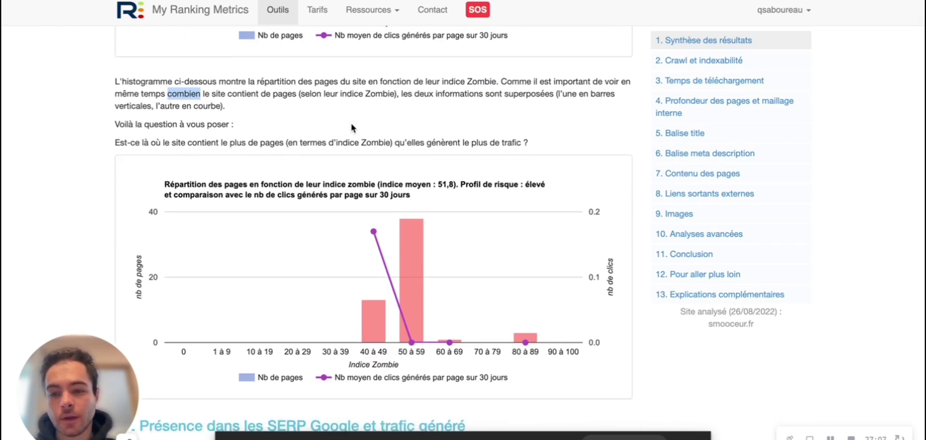
scroll(338, 123, "down", 2)
scroll(319, 127, "down", 2)
scroll(319, 125, "down", 1)
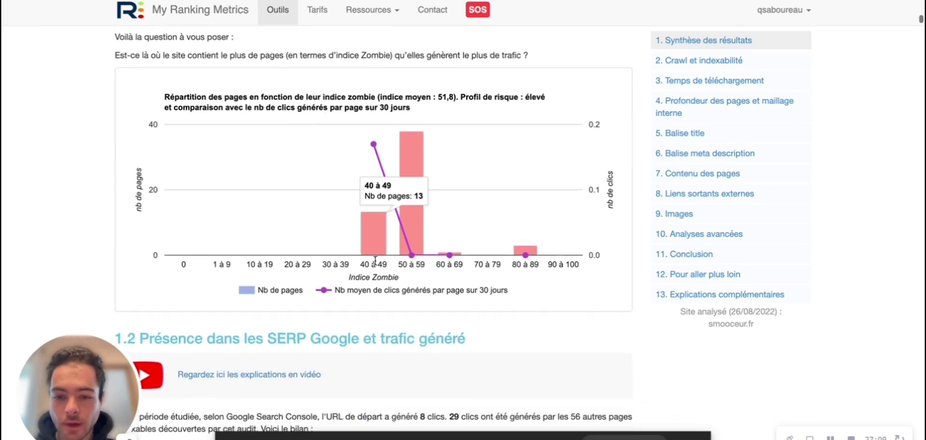
mouse_move(401, 244)
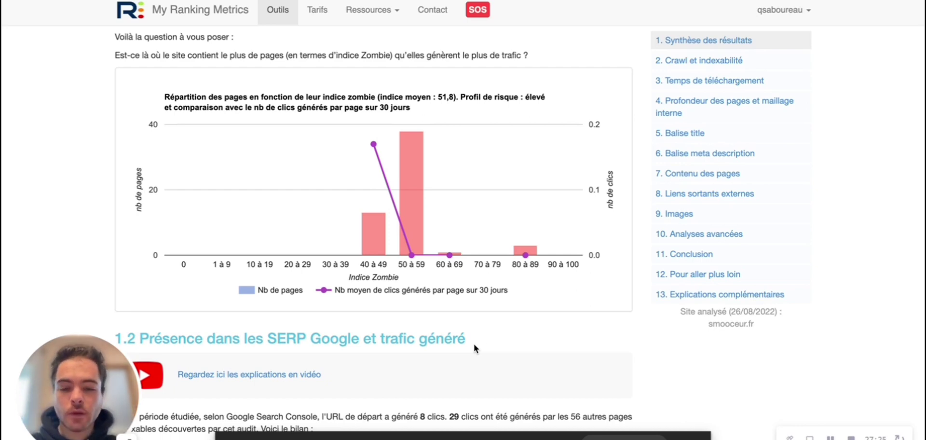
Examine the pie chart of pages by SEO performance and the SEO error rate table for the nine audited element families.
scroll(520, 332, "down", 1)
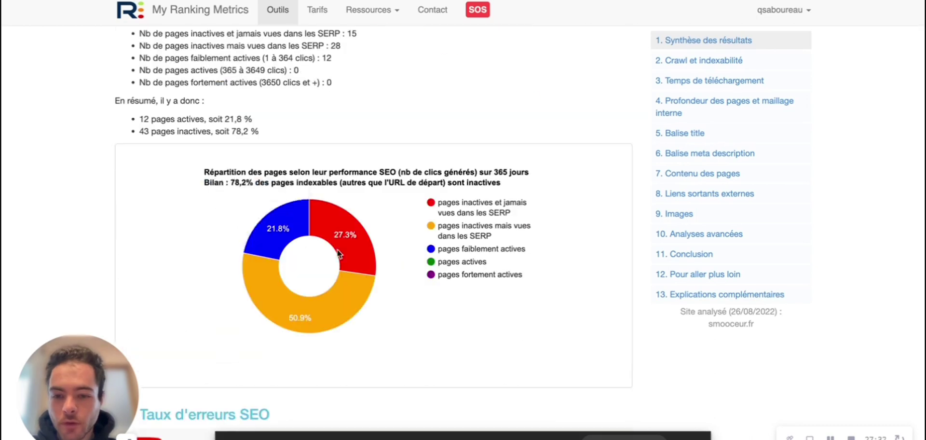
mouse_move(289, 237)
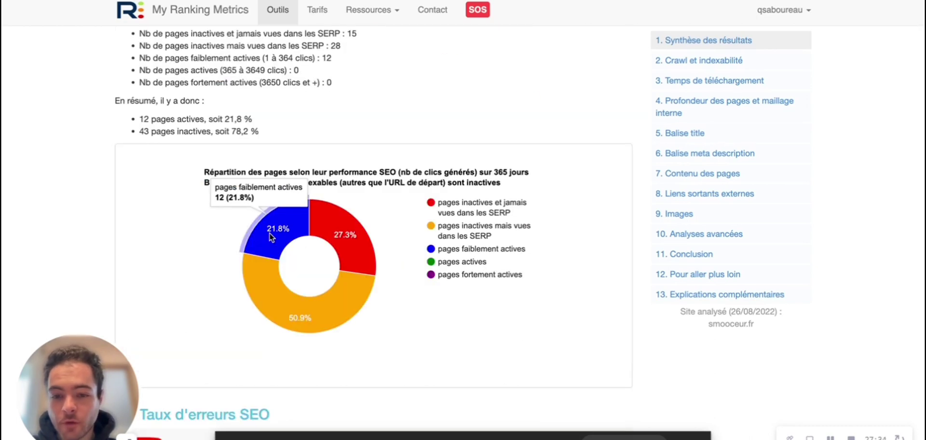
mouse_move(336, 223)
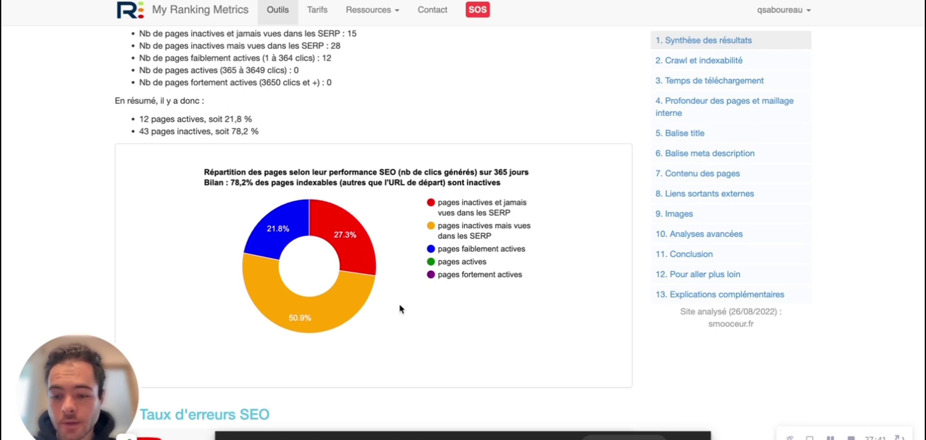
scroll(398, 302, "down", 8)
scroll(398, 296, "down", 4)
scroll(398, 292, "down", 3)
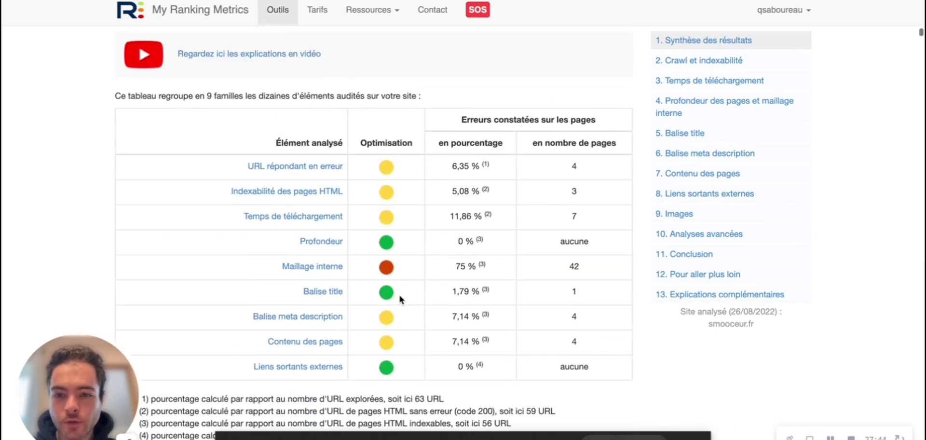
scroll(401, 250, "down", 1)
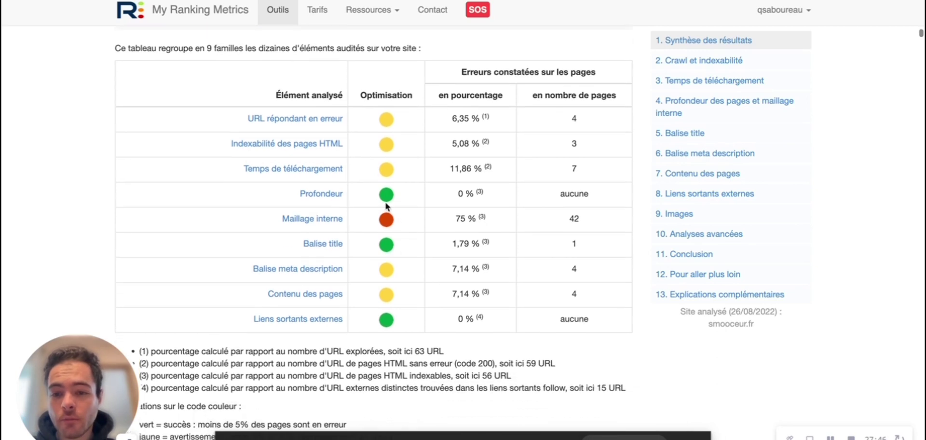
scroll(361, 110, "down", 1)
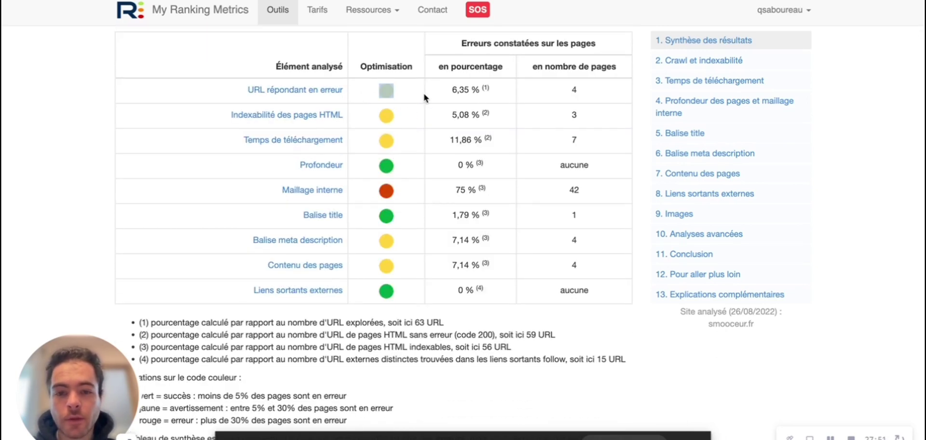
Review the audit's radar chart, the URL funnel and the robots.txt results in the crawl and indexability section.
scroll(437, 230, "down", 10)
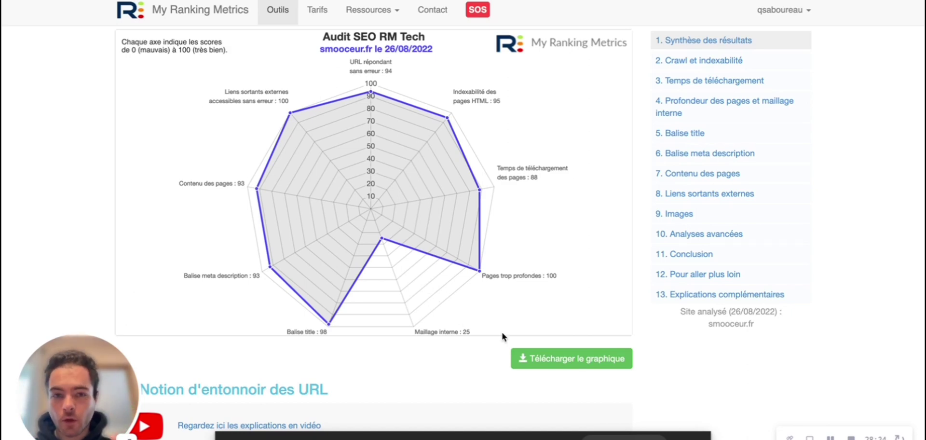
scroll(436, 197, "down", 10)
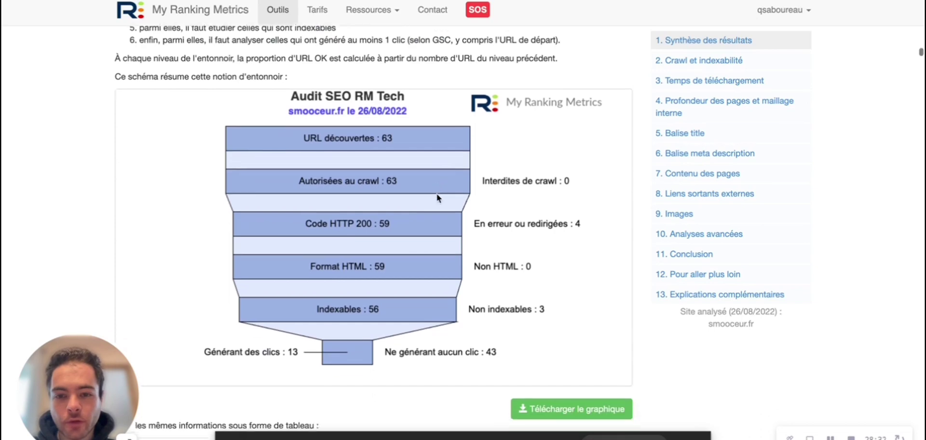
scroll(436, 198, "down", 4)
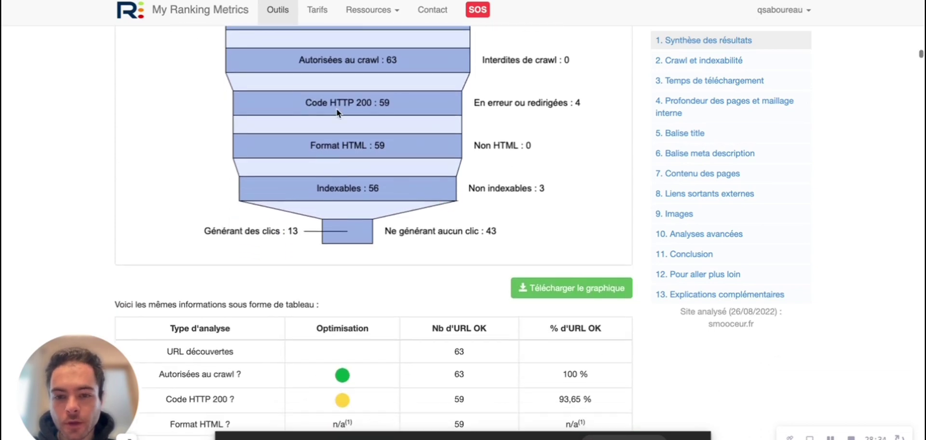
scroll(347, 140, "down", 12)
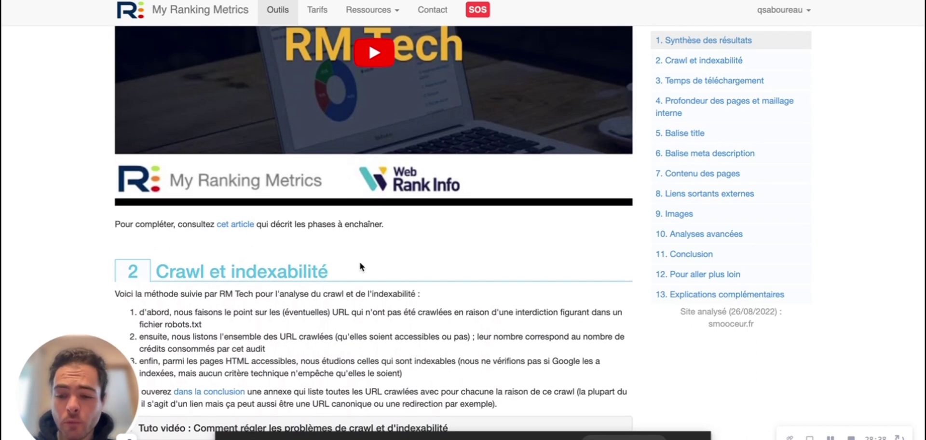
scroll(358, 260, "down", 8)
scroll(458, 169, "down", 12)
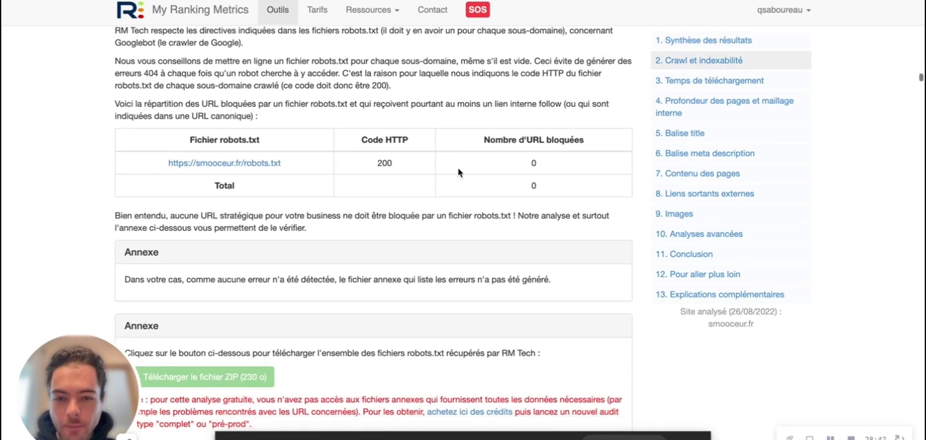
Review the page depth charts and internal linking annexes, and skim the remaining report through to section 12, Pour aller plus loin.
scroll(458, 168, "down", 15)
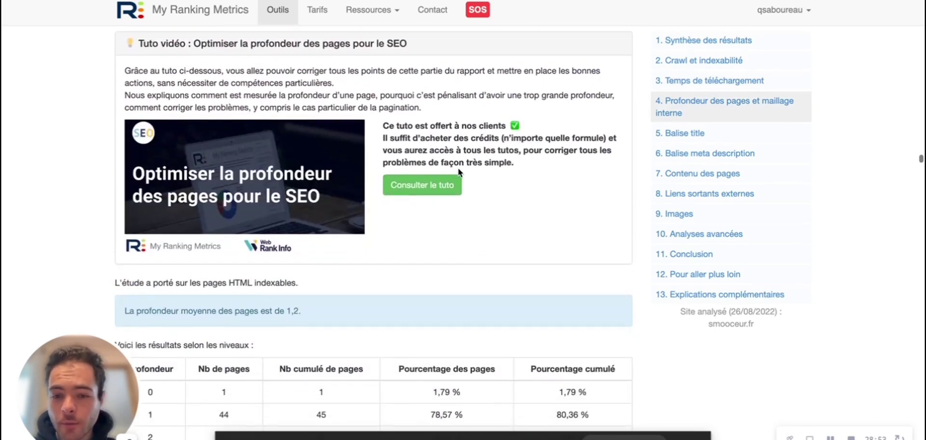
scroll(458, 167, "down", 5)
scroll(458, 168, "up", 3)
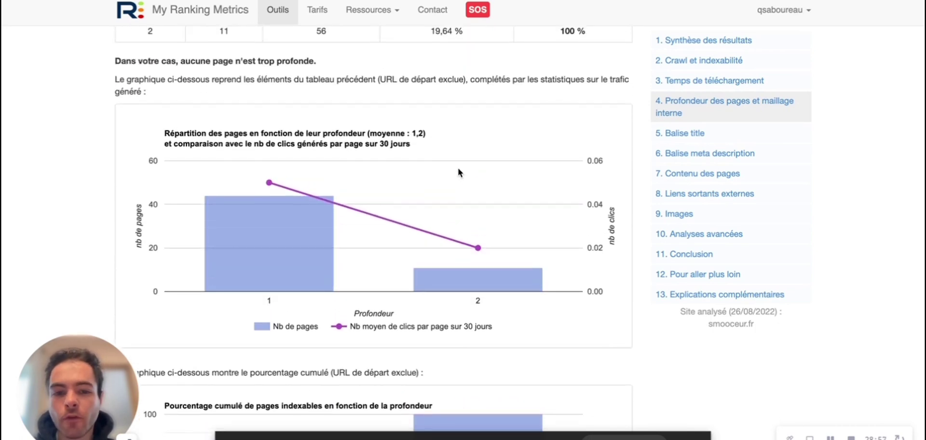
scroll(458, 169, "down", 4)
scroll(458, 172, "down", 12)
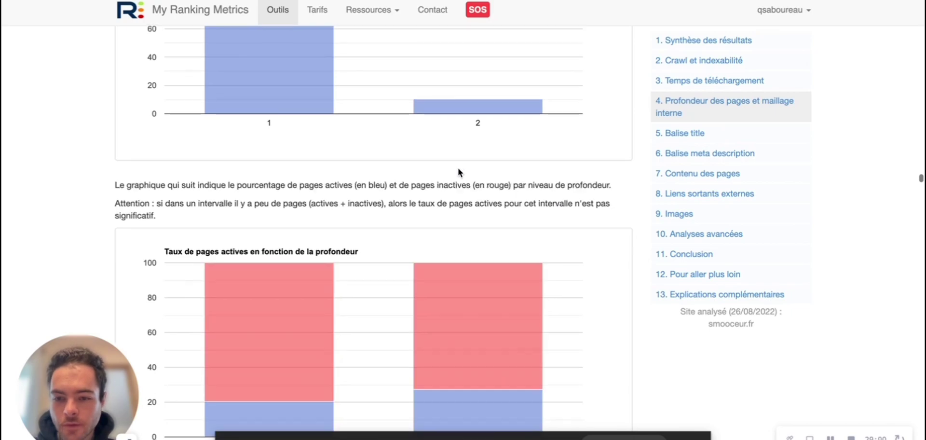
scroll(458, 172, "up", 10)
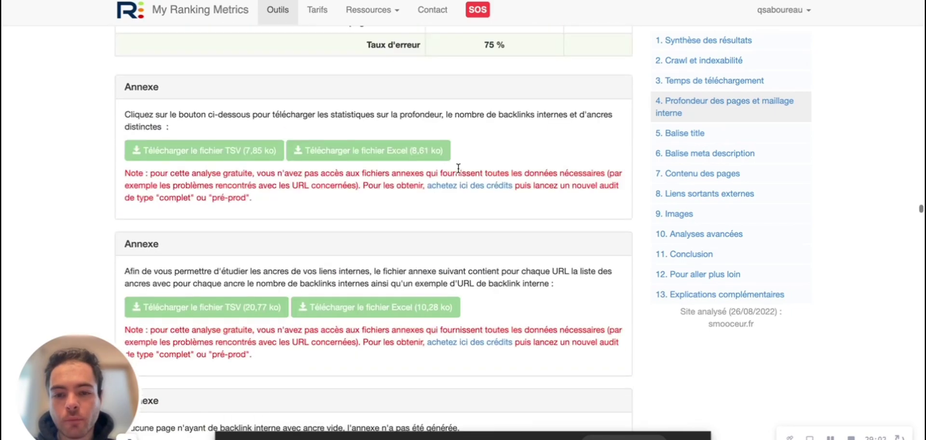
scroll(458, 169, "down", 10)
scroll(458, 169, "up", 3)
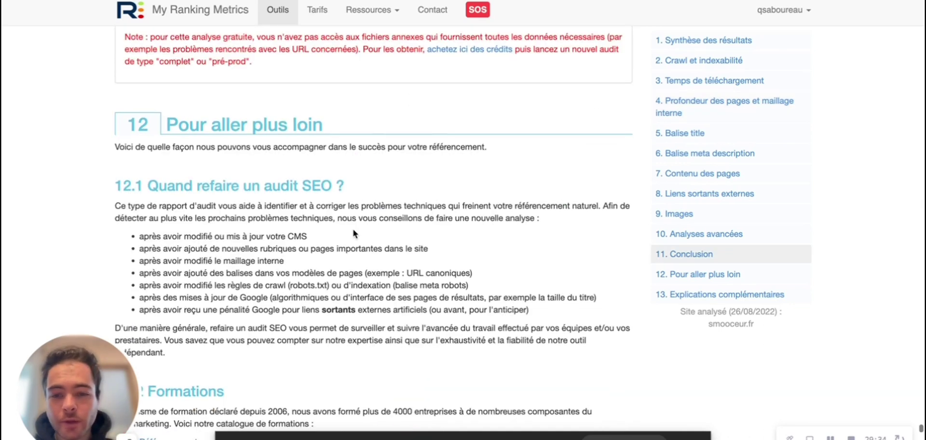
scroll(352, 227, "down", 2)
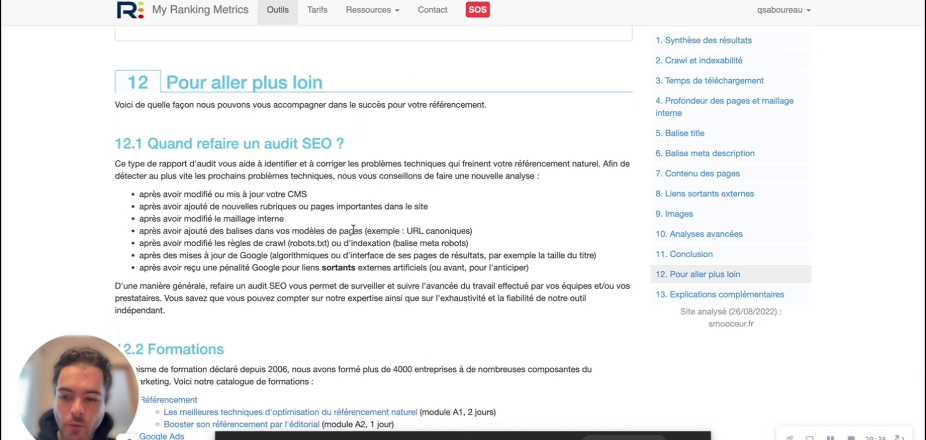